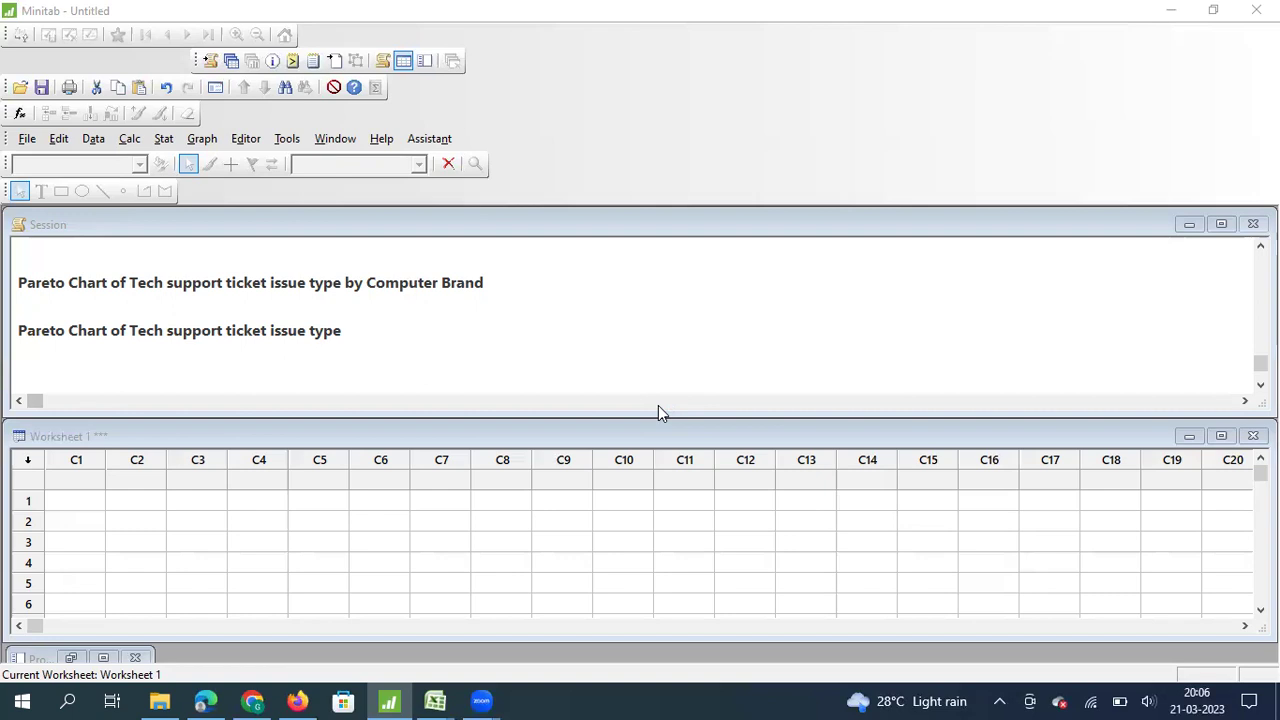
Switch to the Minitab Tutorials.xlsx workbook in Excel and review the computer brand and ticket issue data on Sheet5.
mouse_move(435, 700)
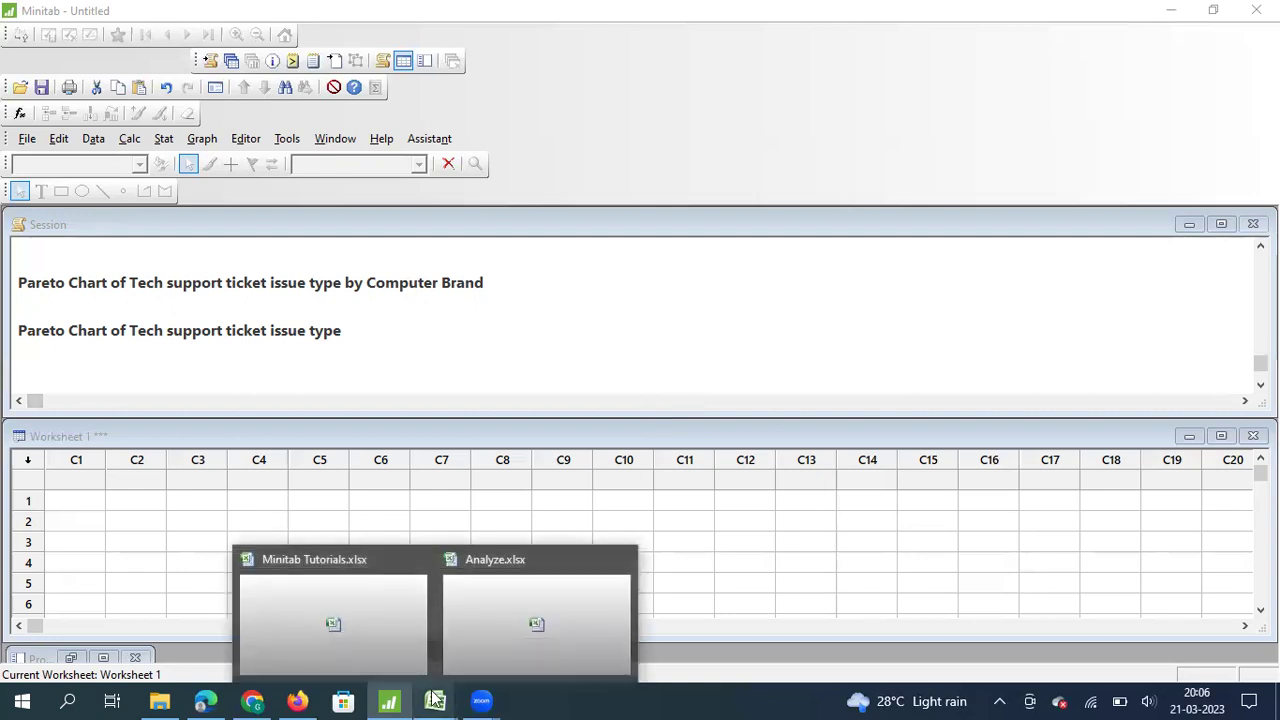
left_click(329, 569)
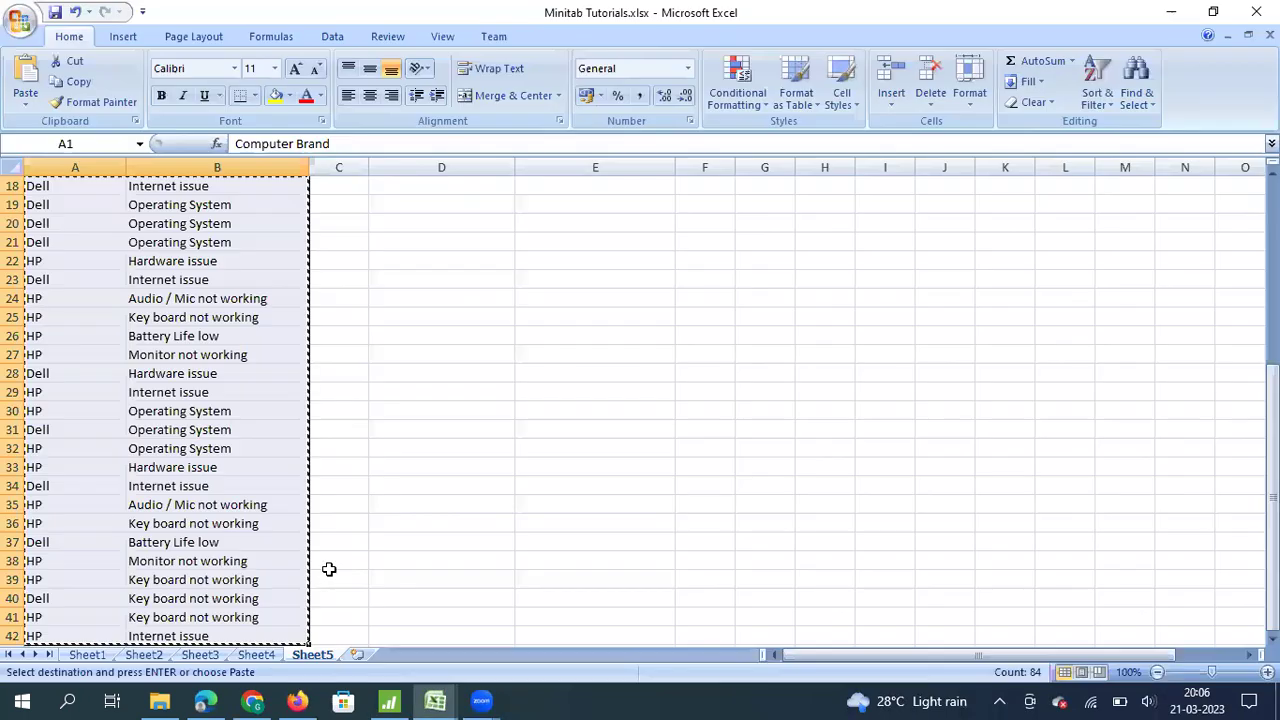
left_click(300, 261)
key("ctrl+Up")
key("Left")
key("Right")
key("Down")
key("Down")
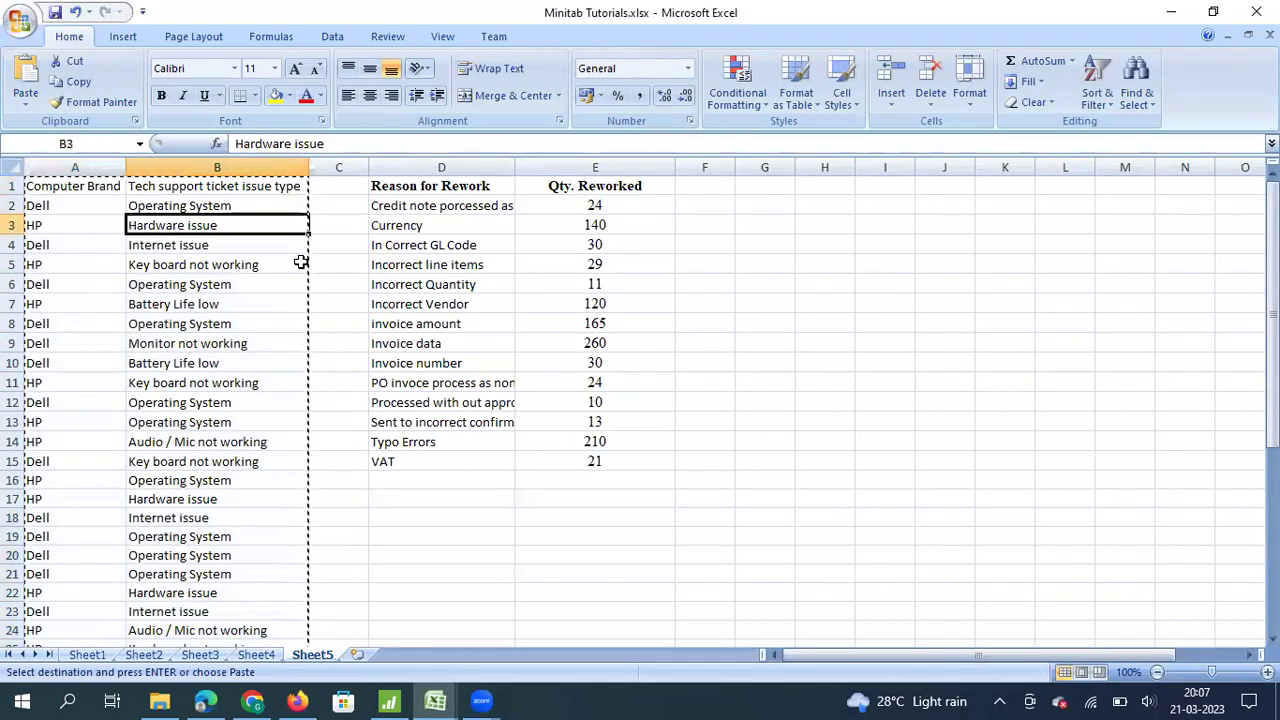
key("Down")
key("Down")
key("Down")
key("Down")
key("Down")
key("Down")
key("Down")
key("Down")
key("Down")
key("Down")
key("Down")
key("Down")
key("Down")
key("Down")
key("Down")
key("Down")
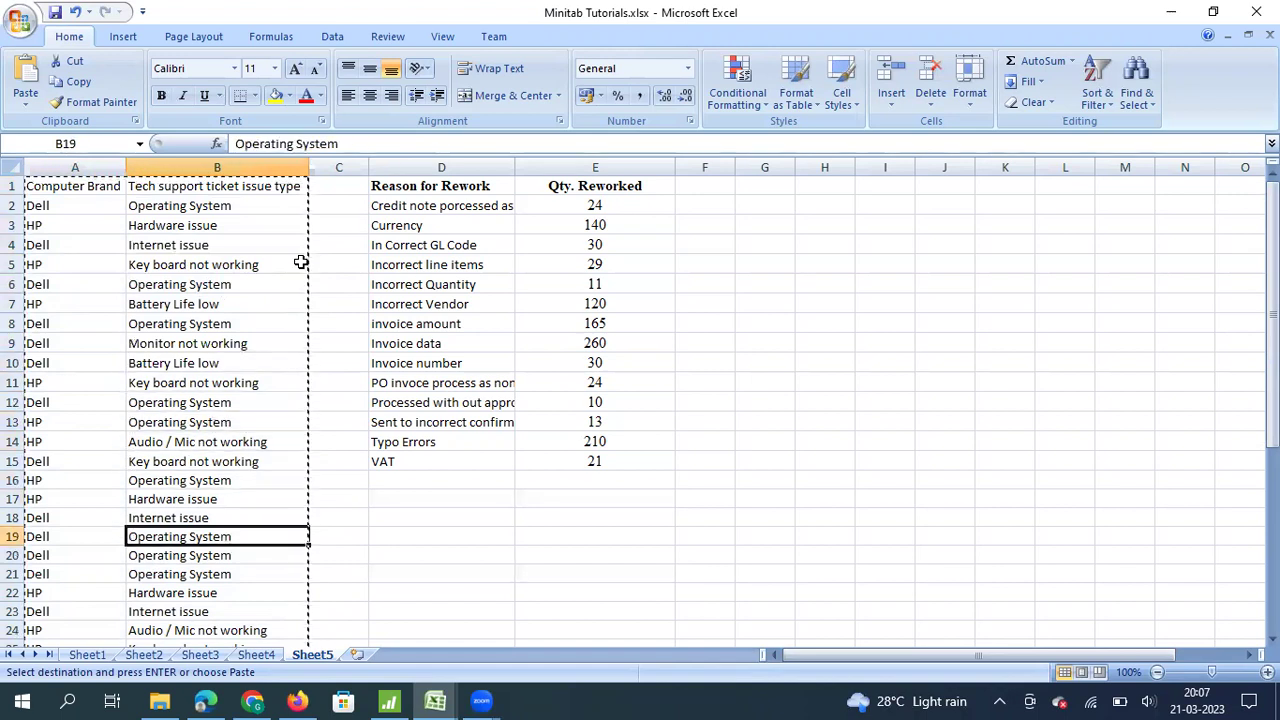
key("Down")
key("Down")
key("Down")
key("Down")
key("Down")
key("Down")
key("Down")
key("Down")
key("Down")
key("Down")
key("Down")
key("Down")
key("Down")
key("Down")
key("Down")
key("Down")
key("Down")
key("Down")
key("Down")
key("Down")
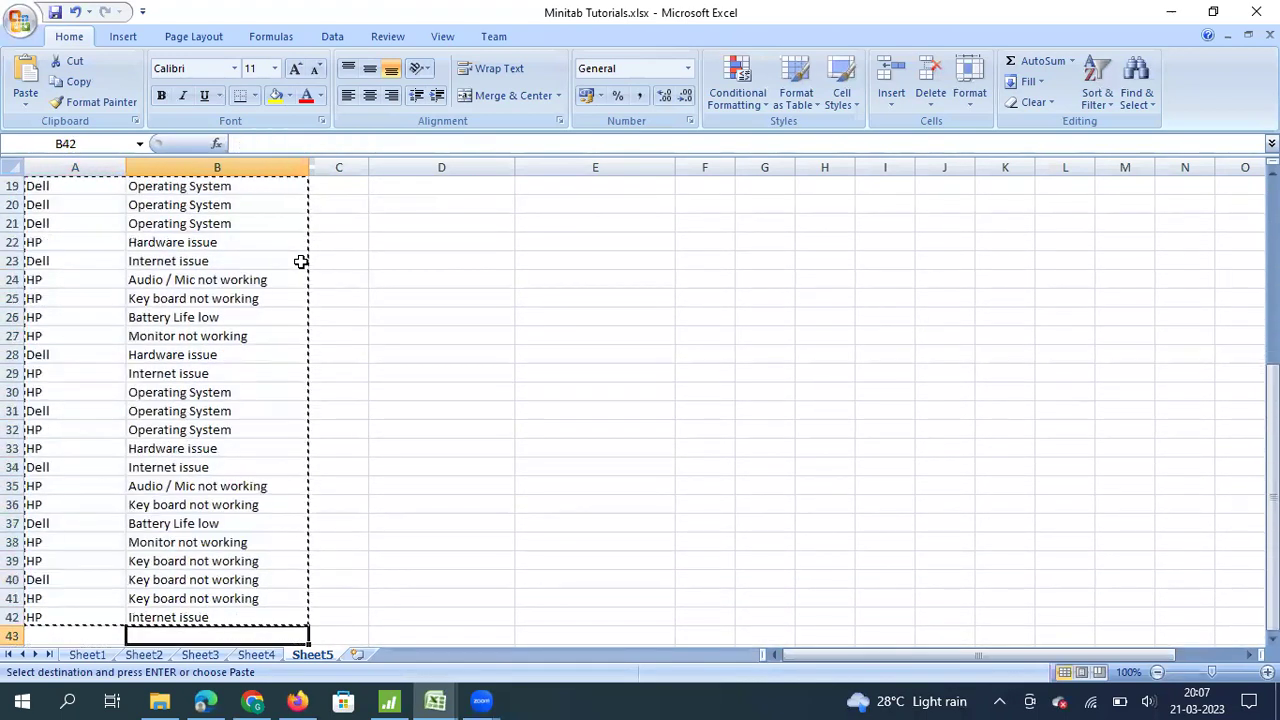
key("Up")
key("Up")
key("Up")
key("ctrl+Up")
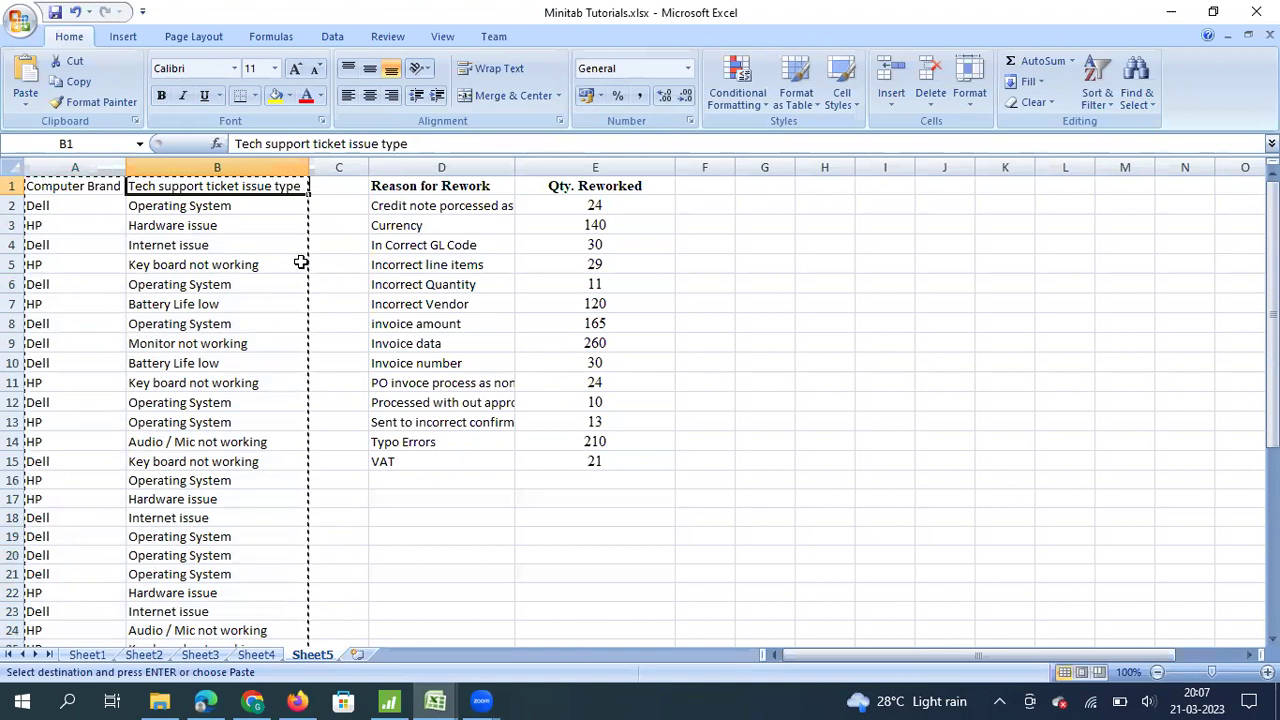
Examine the individual entries in the Tech support ticket issue type column.
key("Down")
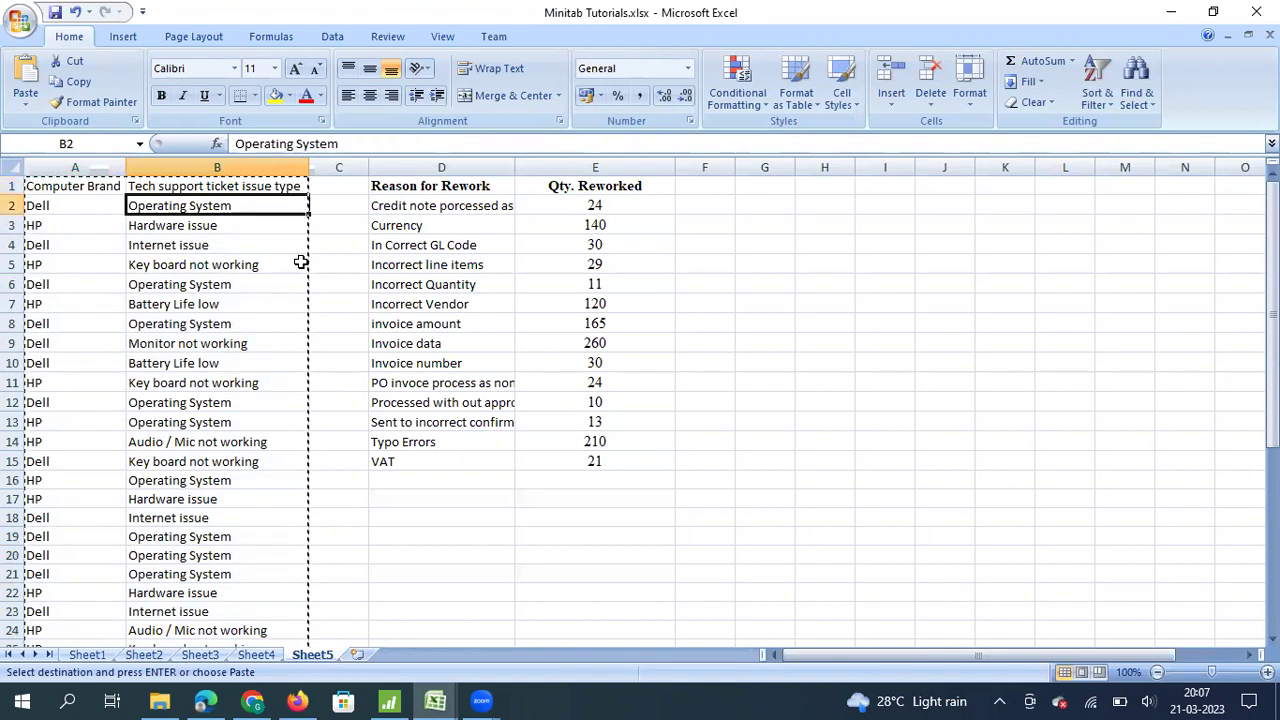
key("Down")
key("Down")
key("Down")
key("Down")
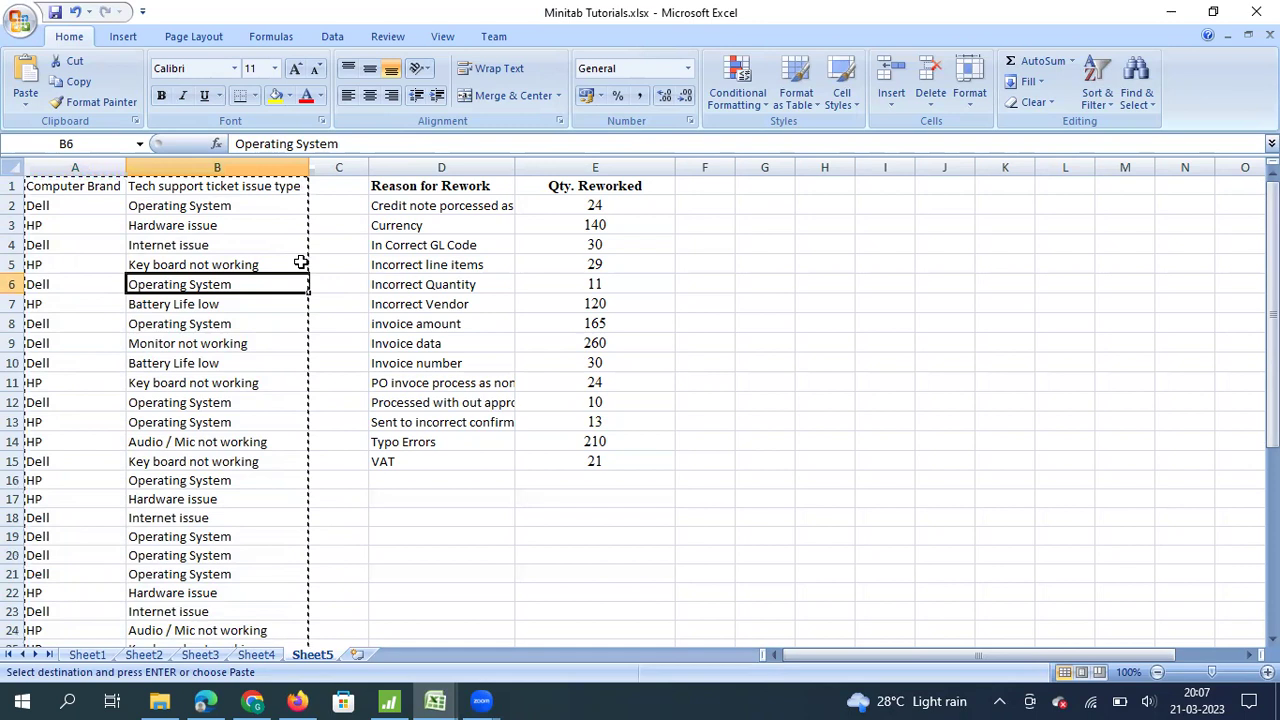
key("Up")
key("Up")
key("Up")
key("Up")
key("Up")
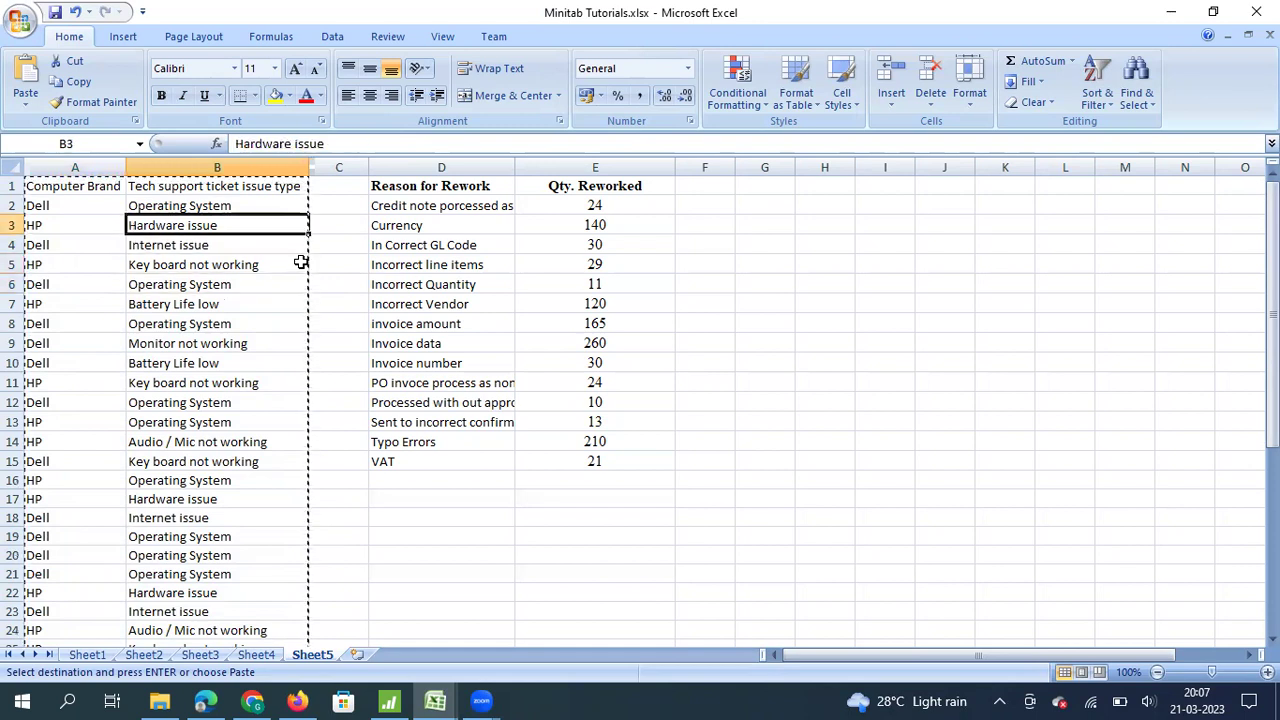
key("Down")
key("Down")
key("Down")
key("Down")
key("Down")
key("Down")
key("Down")
key("Down")
key("Down")
key("Down")
key("Down")
key("Down")
key("Down")
key("Down")
key("Down")
key("Down")
key("Down")
key("Down")
key("Down")
key("Down")
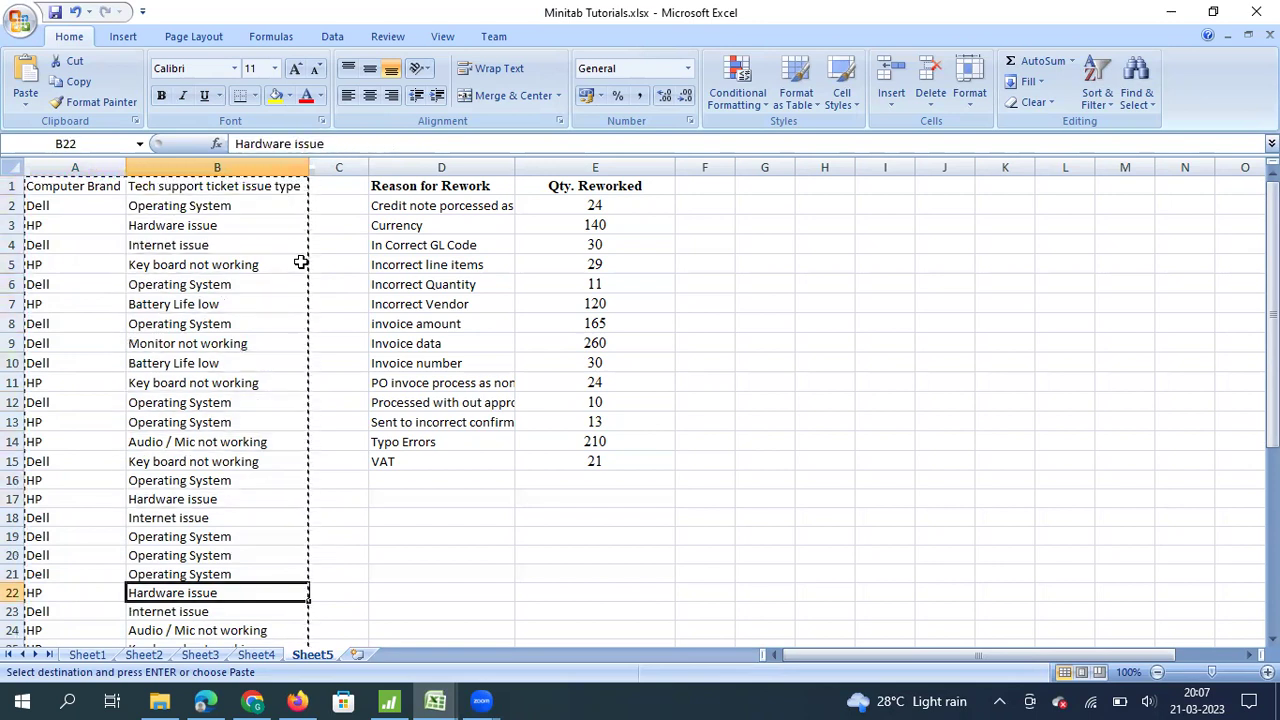
key("Down")
key("Down")
key("Down")
key("Down")
Copy the Tech support ticket issue type column with its header and paste it into column C1 of the Minitab worksheet.
key("ctrl+Up")
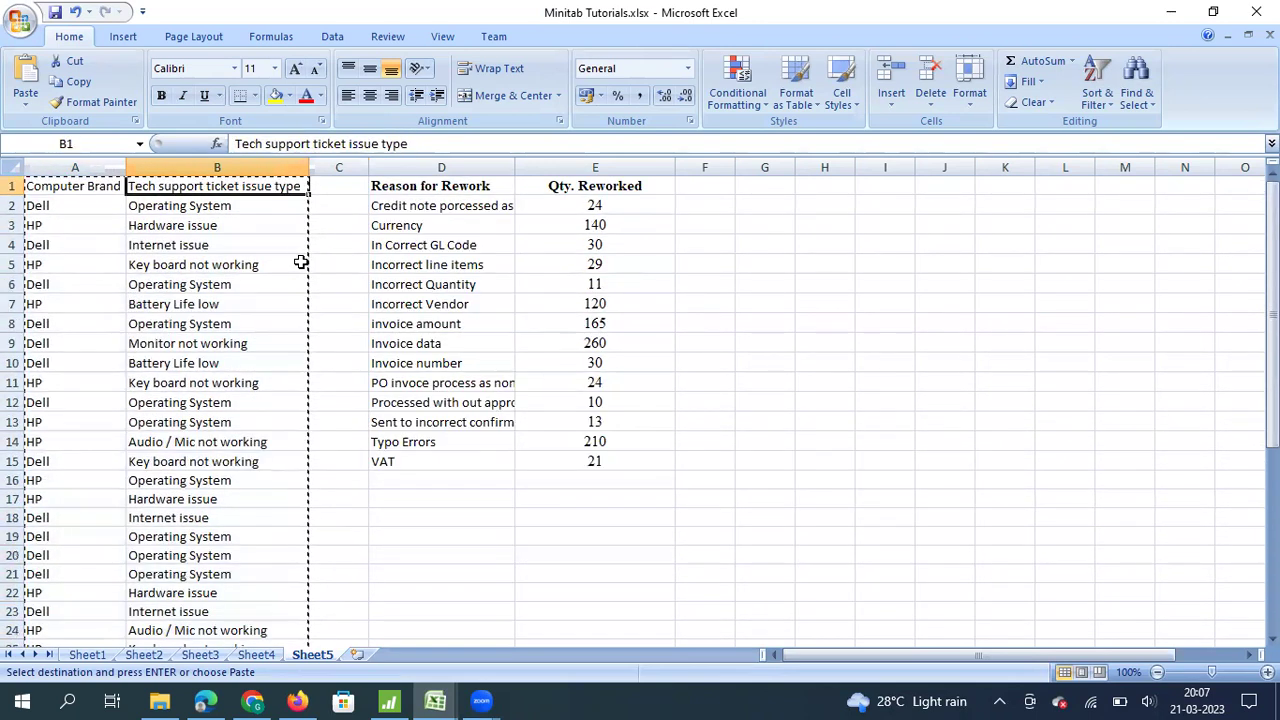
key("ctrl+shift+Down")
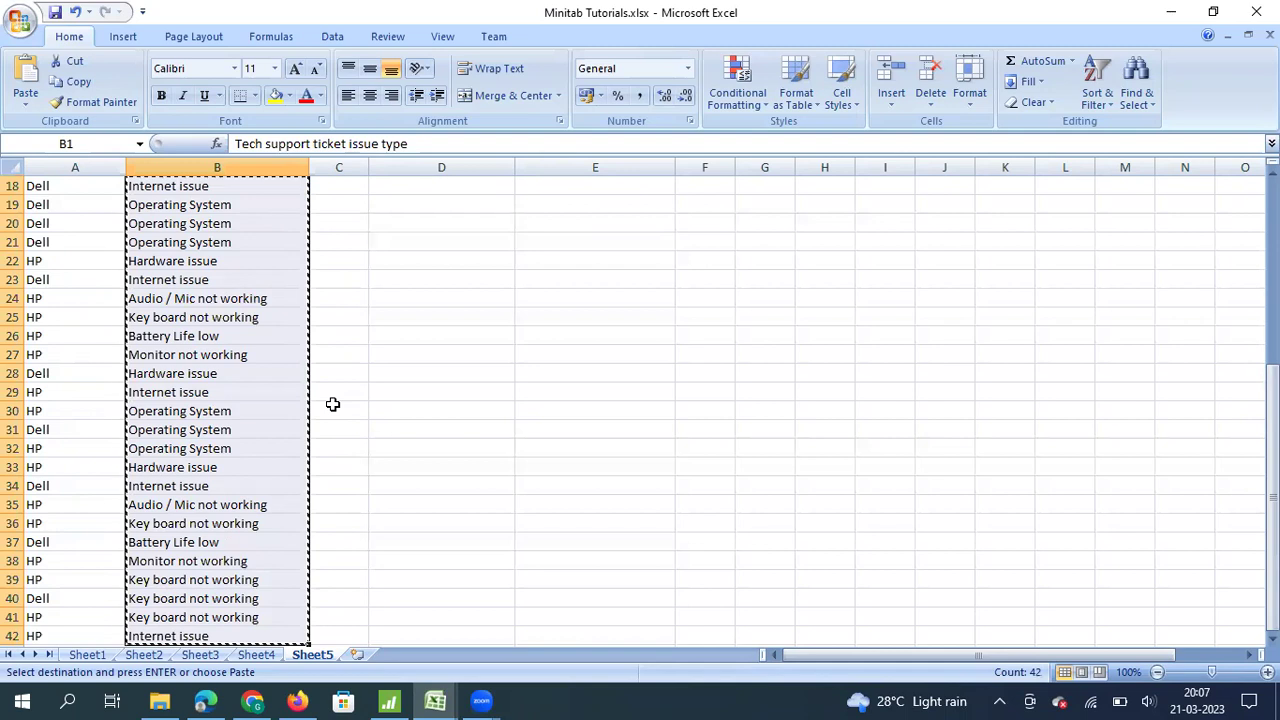
scroll(333, 404, "up", 6)
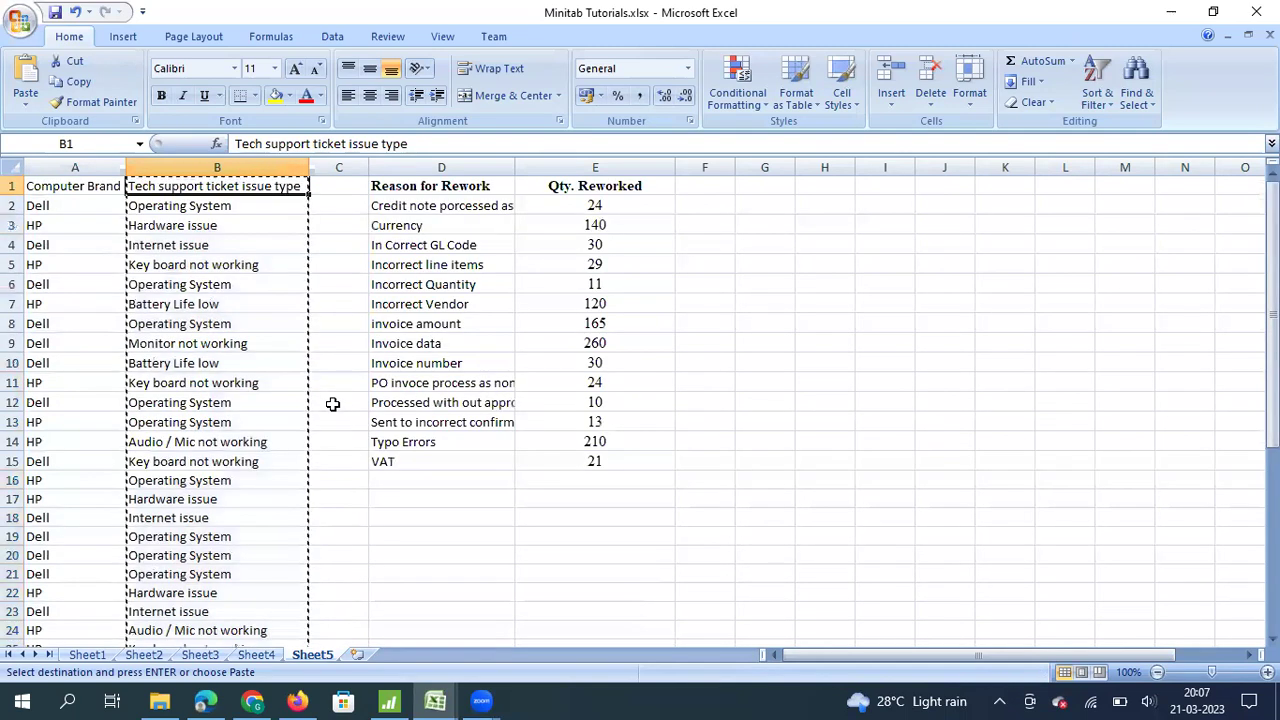
left_click(389, 701)
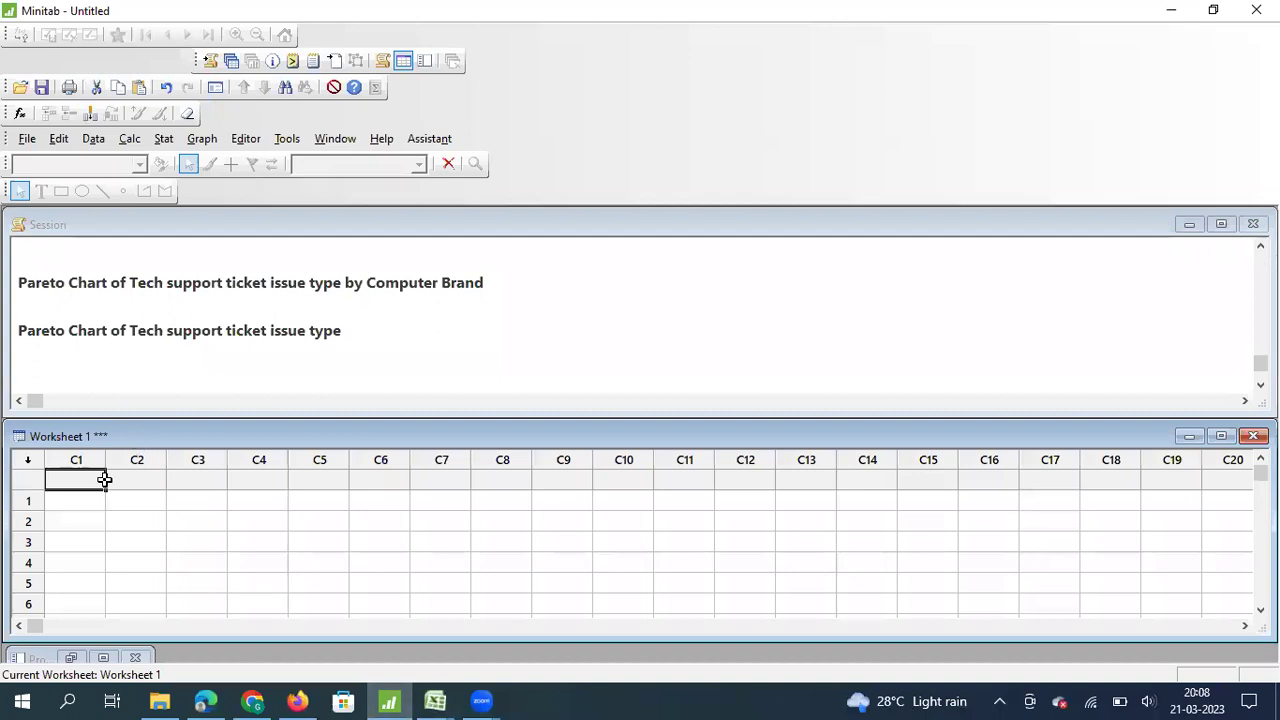
key("ctrl+v")
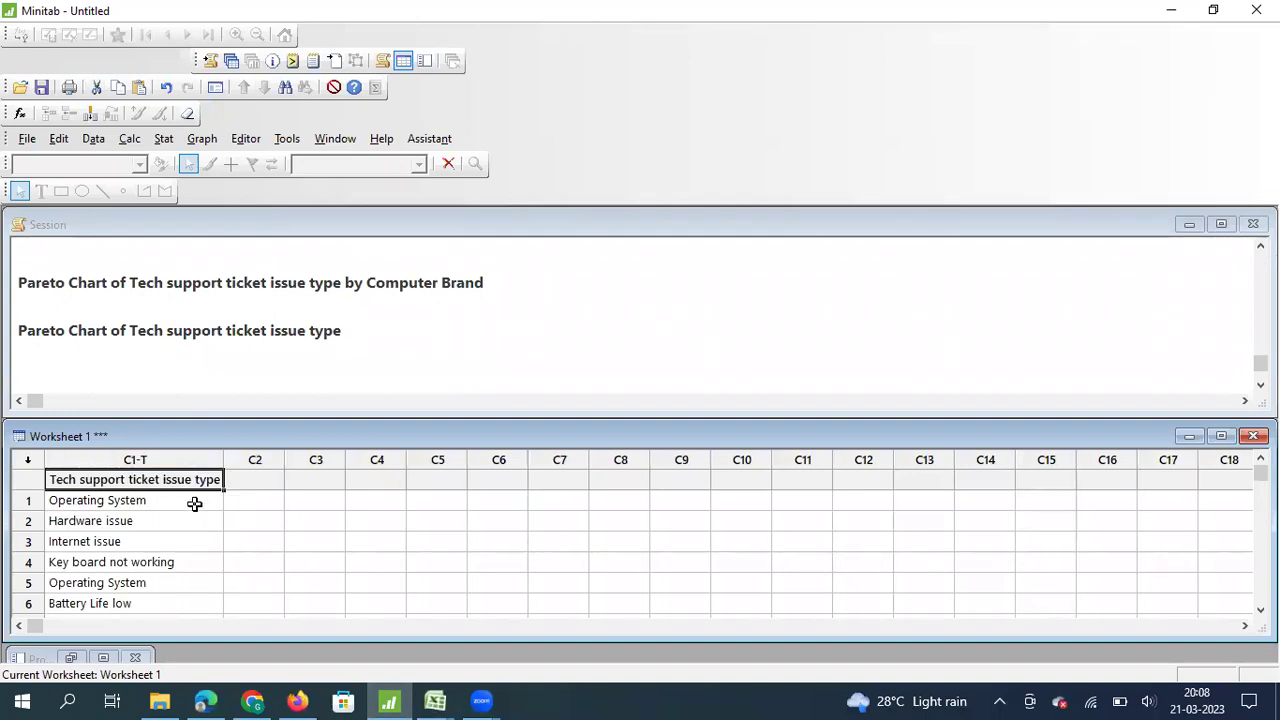
Set up a Pareto chart with Tech support ticket issue type as the attribute data and defects not combined.
left_click(164, 139)
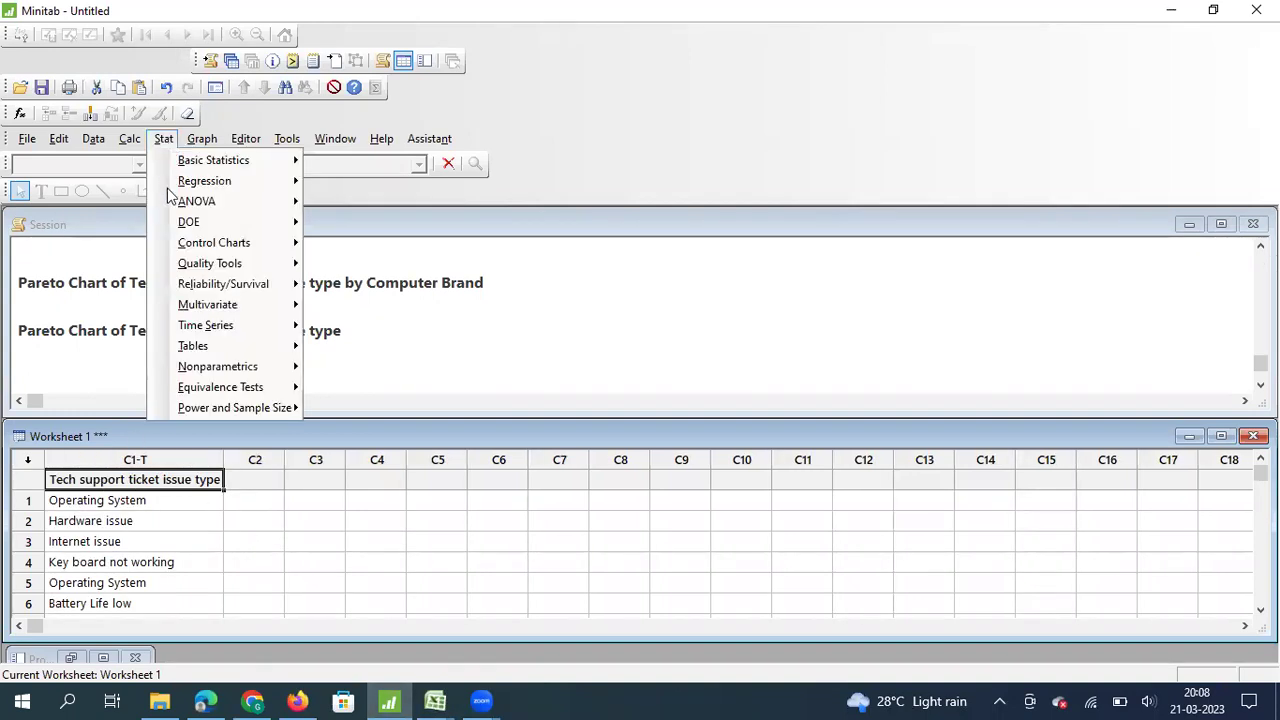
mouse_move(228, 268)
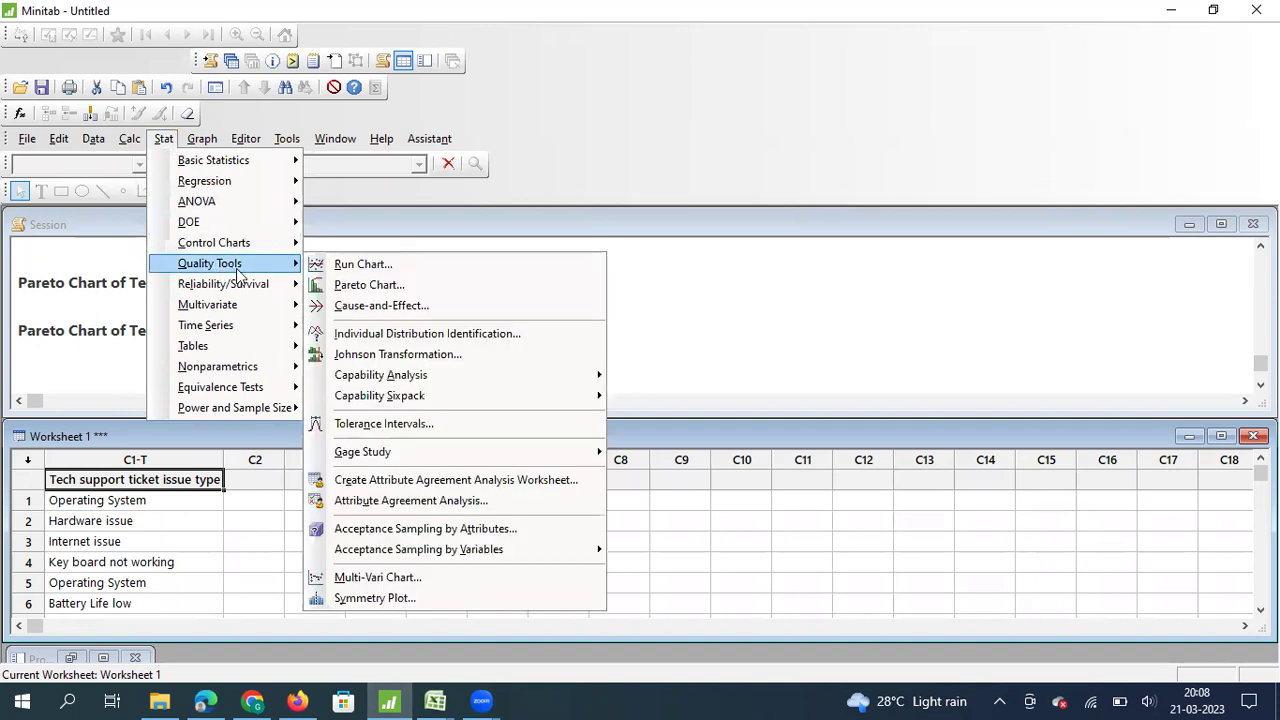
left_click(386, 287)
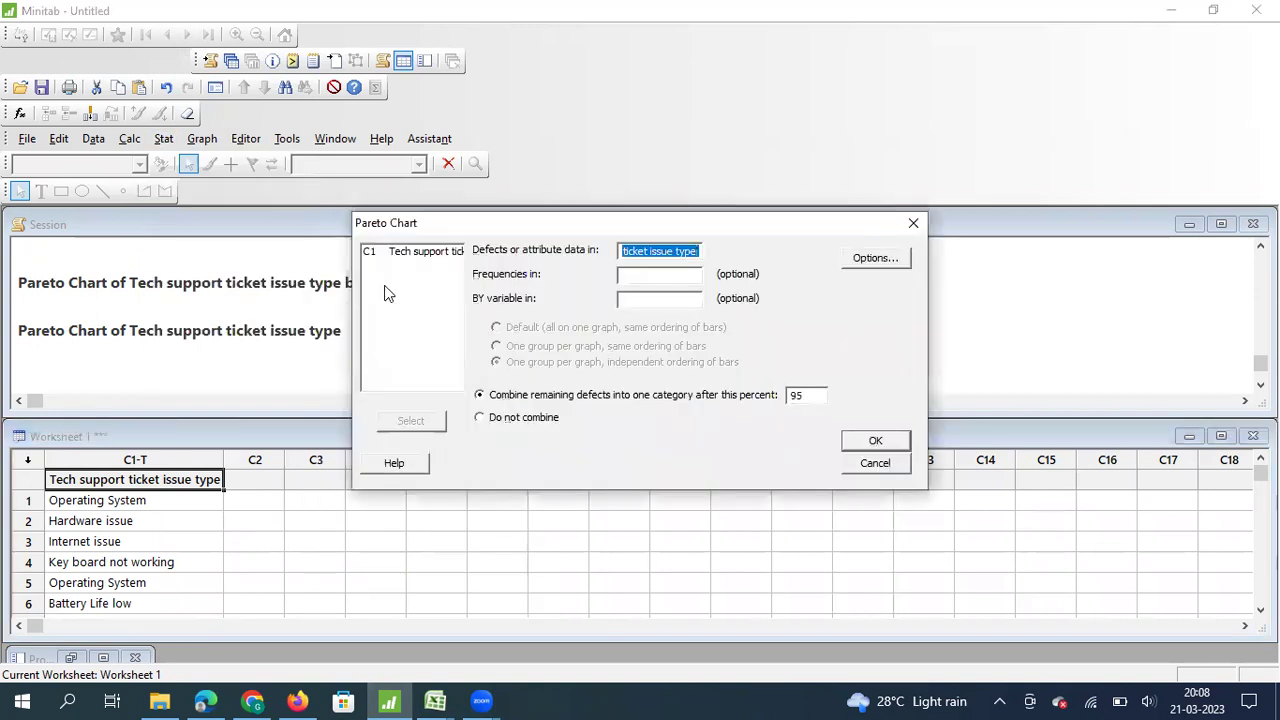
key("BackSpace")
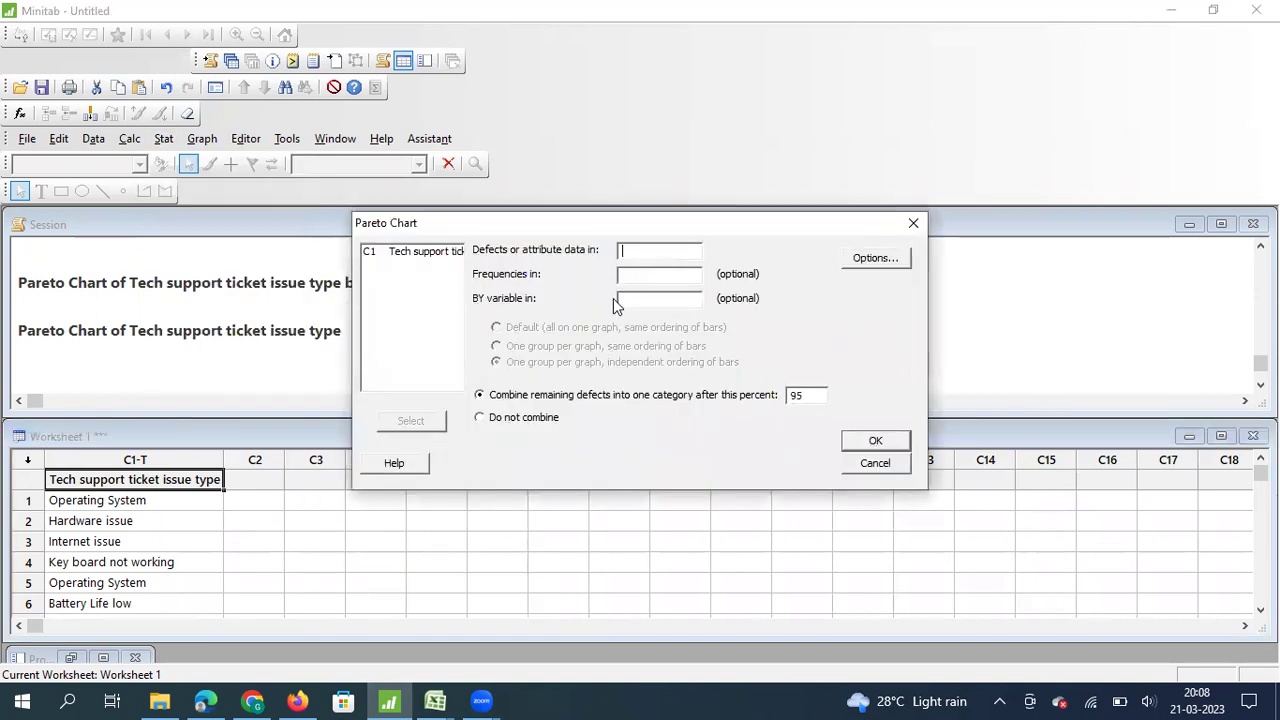
double_click(431, 252)
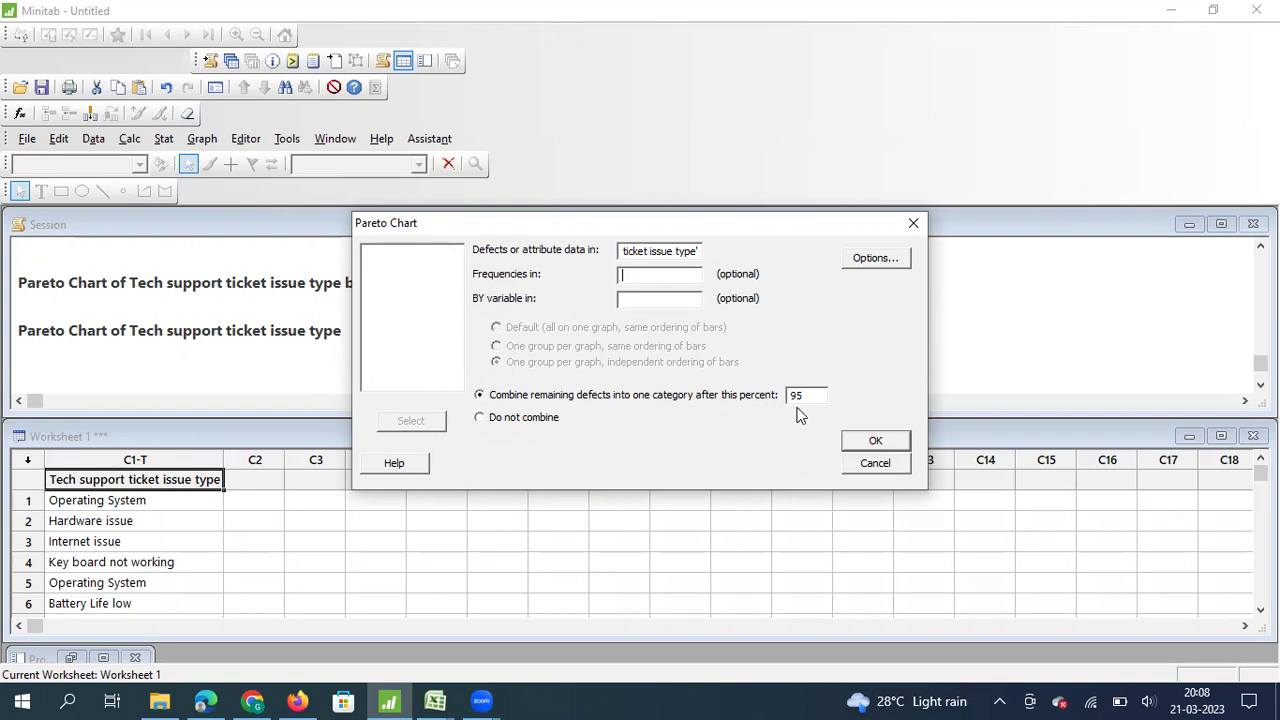
left_click(480, 418)
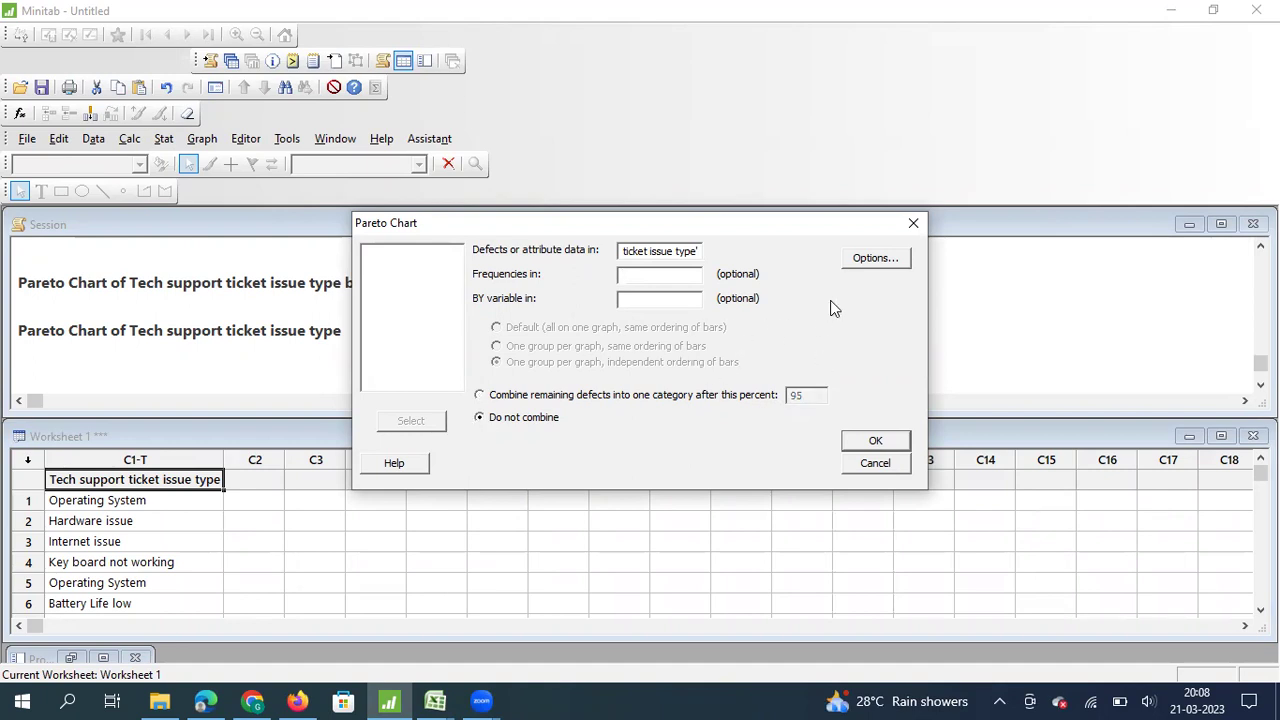
Label the Pareto chart's X axis "Type of issues" and Y axis "Count", and title it "Pareto for tech issues".
left_click(876, 259)
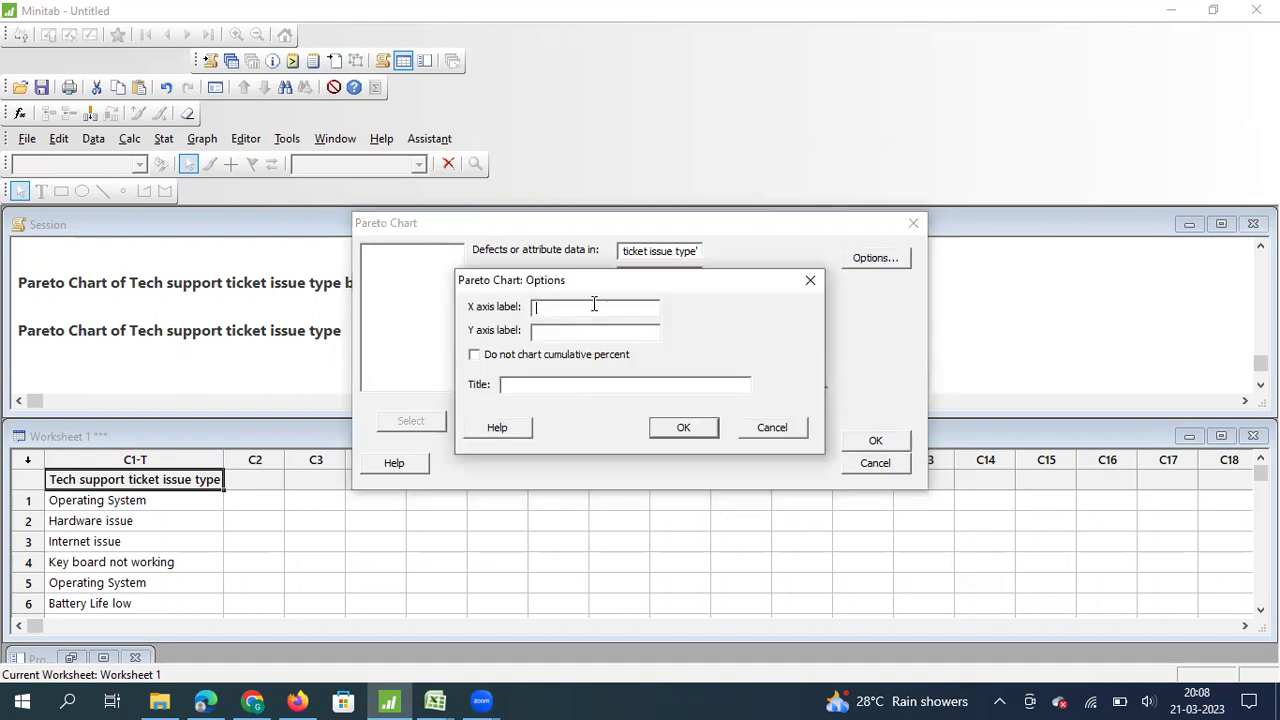
type("C")
key("BackSpace")
type("Ty")
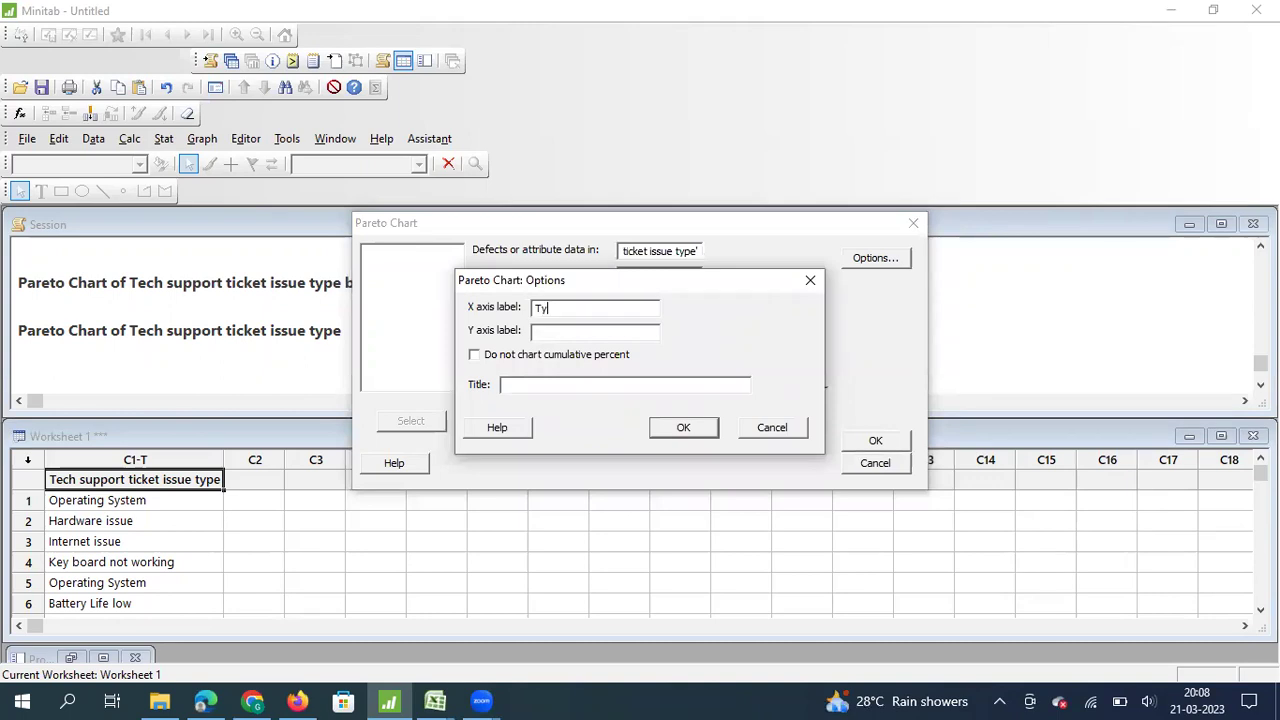
type("pe of issues")
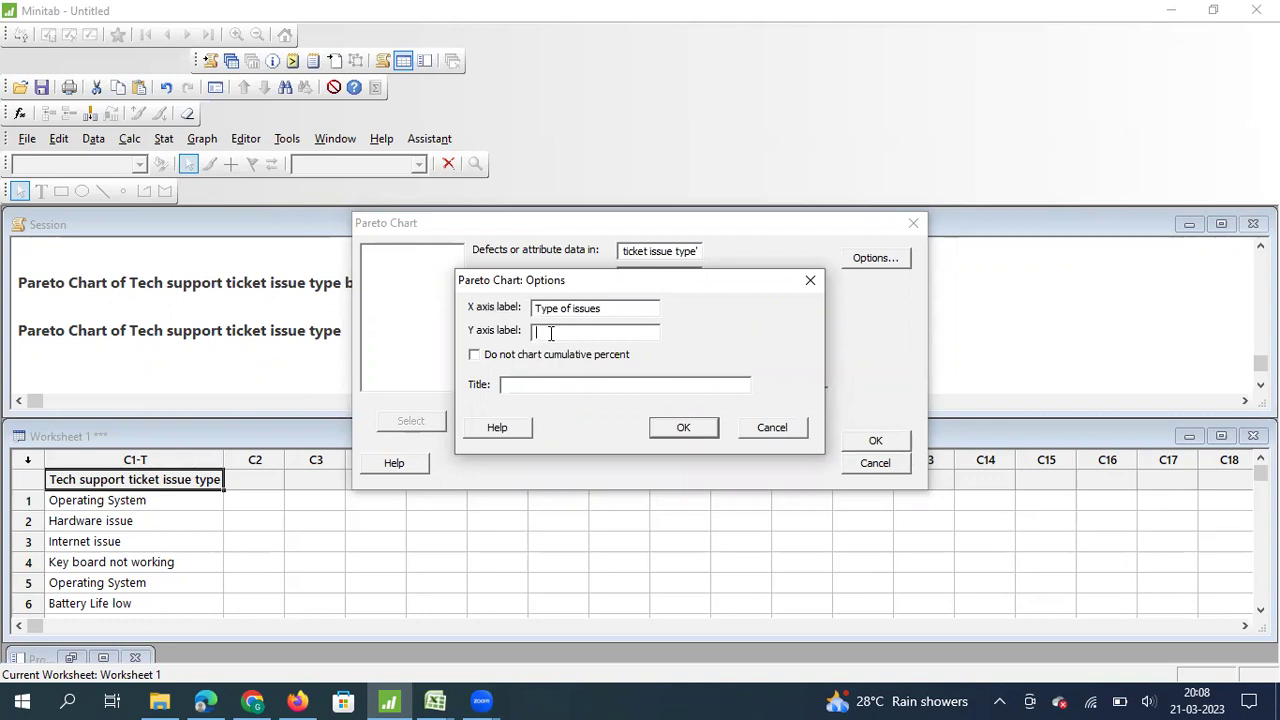
type("Count")
type("Pareto for")
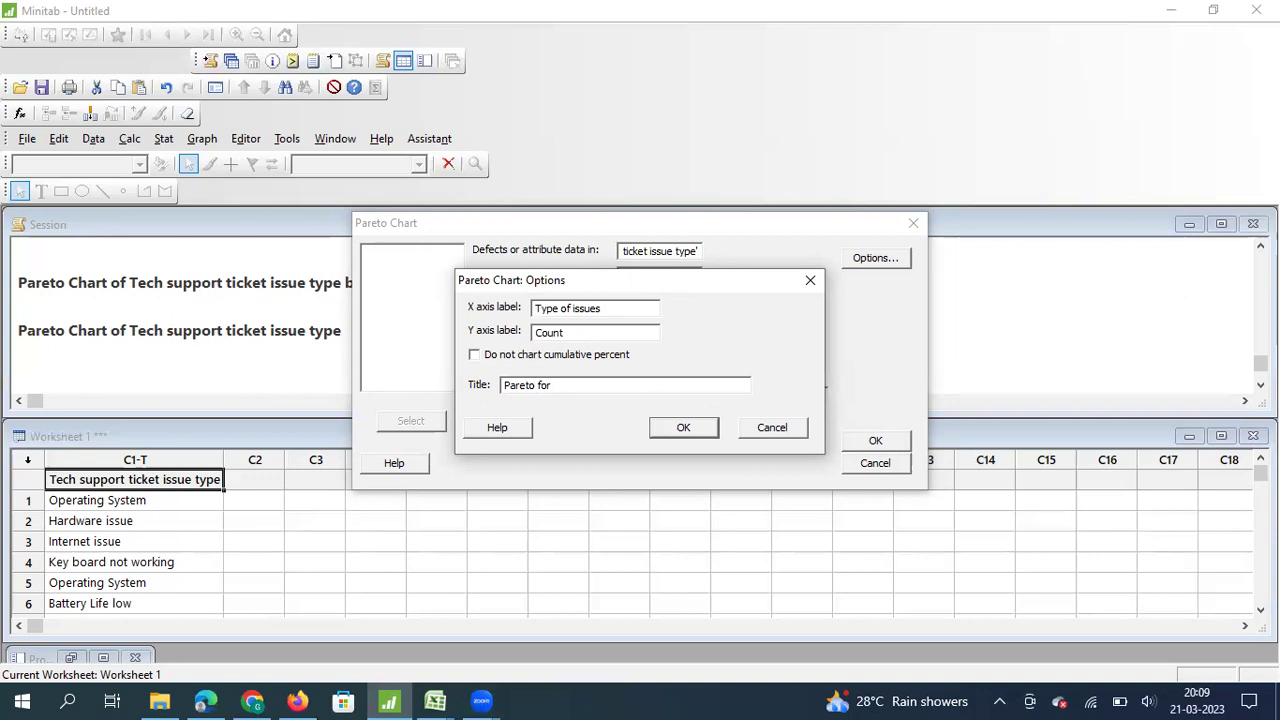
type(" tech issues")
left_click(701, 427)
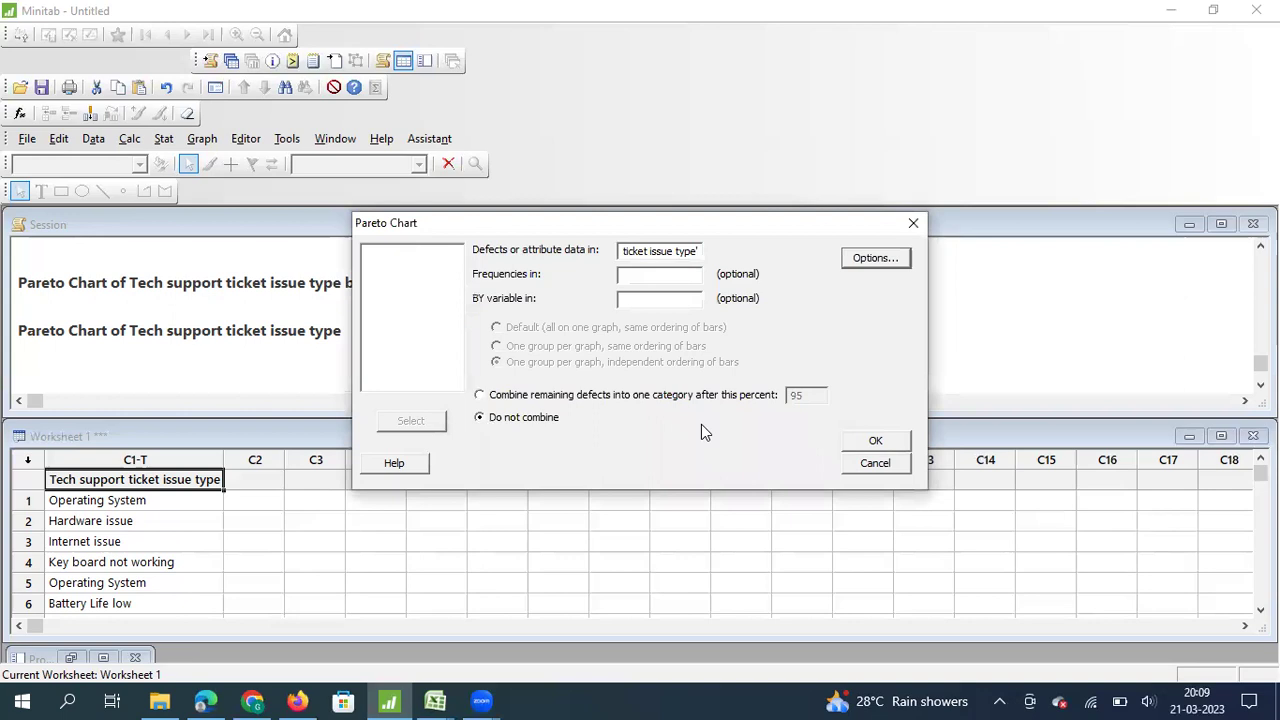
Generate the Pareto chart and maximize its graph window.
left_click(868, 442)
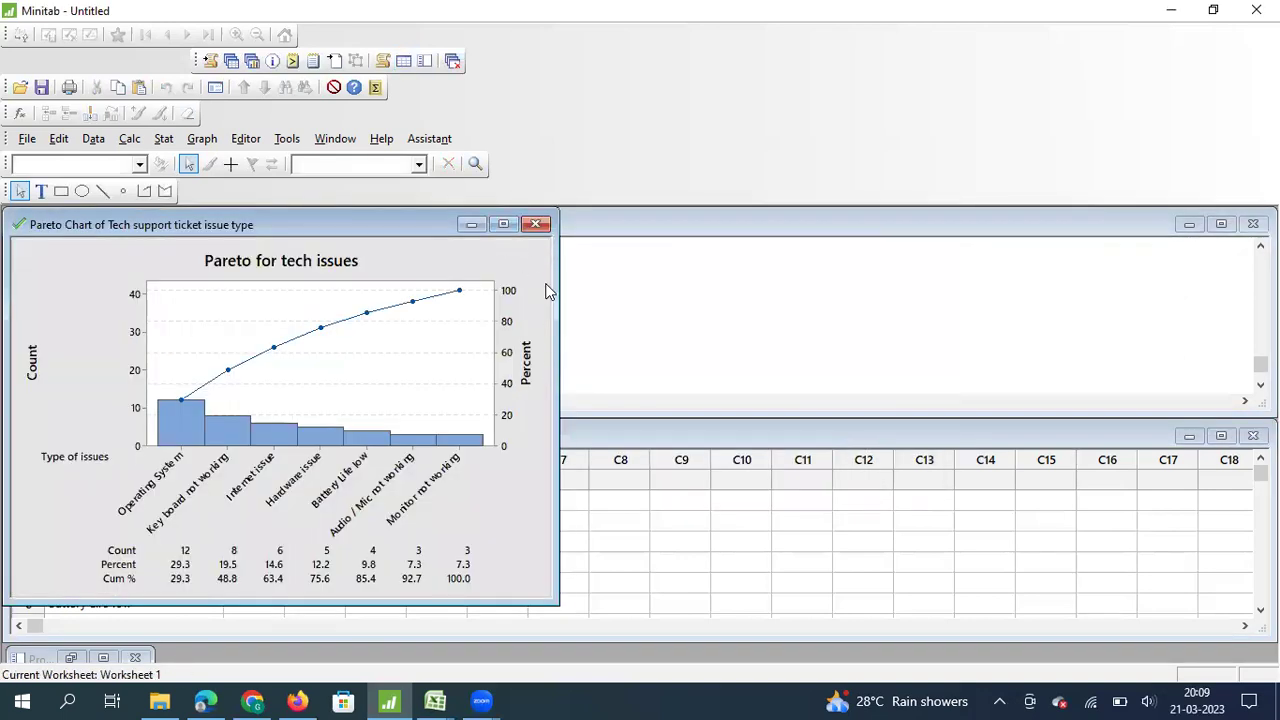
left_click(503, 224)
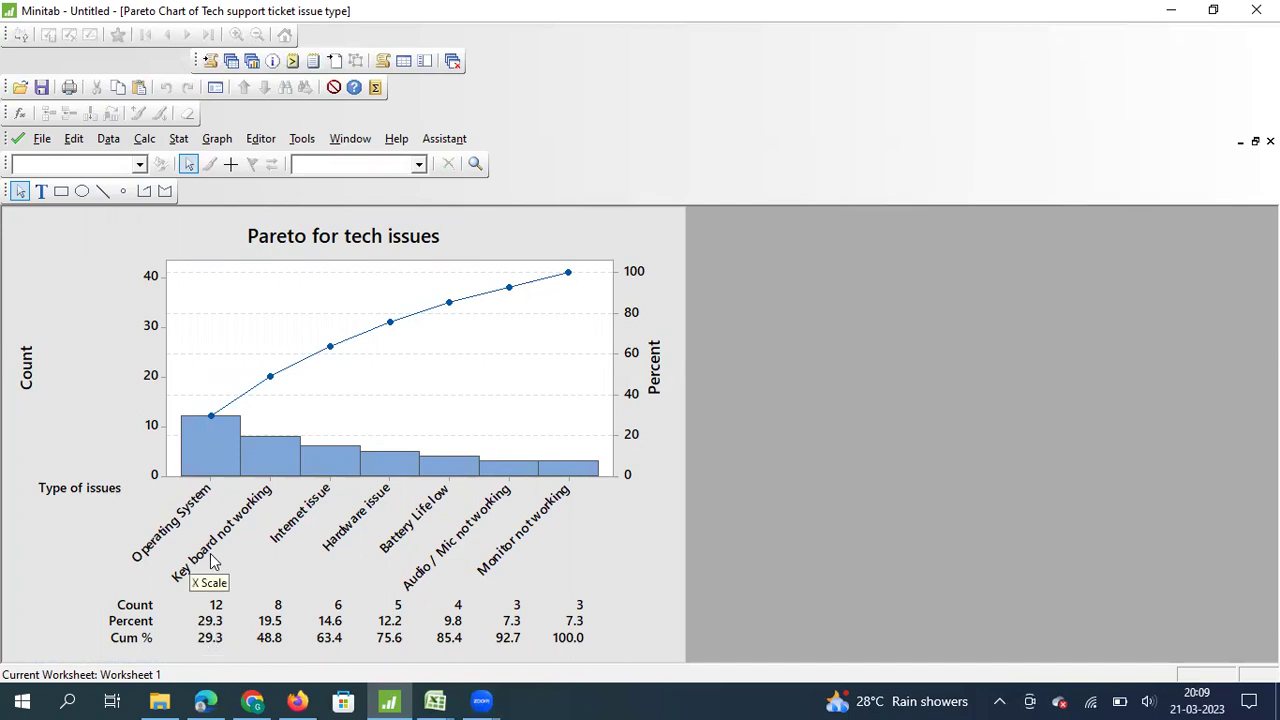
mouse_move(265, 430)
Recreate the Pareto chart with remaining defects combined into one category after 80 percent.
key("ctrl+e")
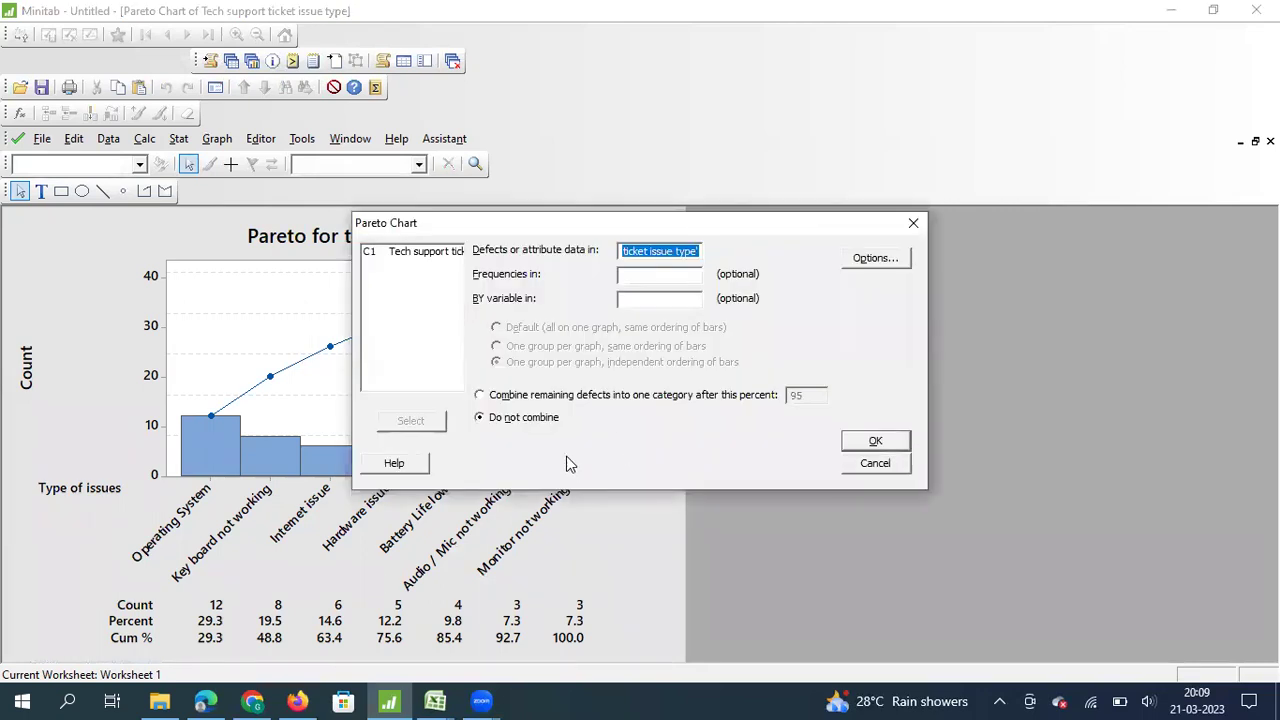
left_click(480, 396)
left_click(815, 398)
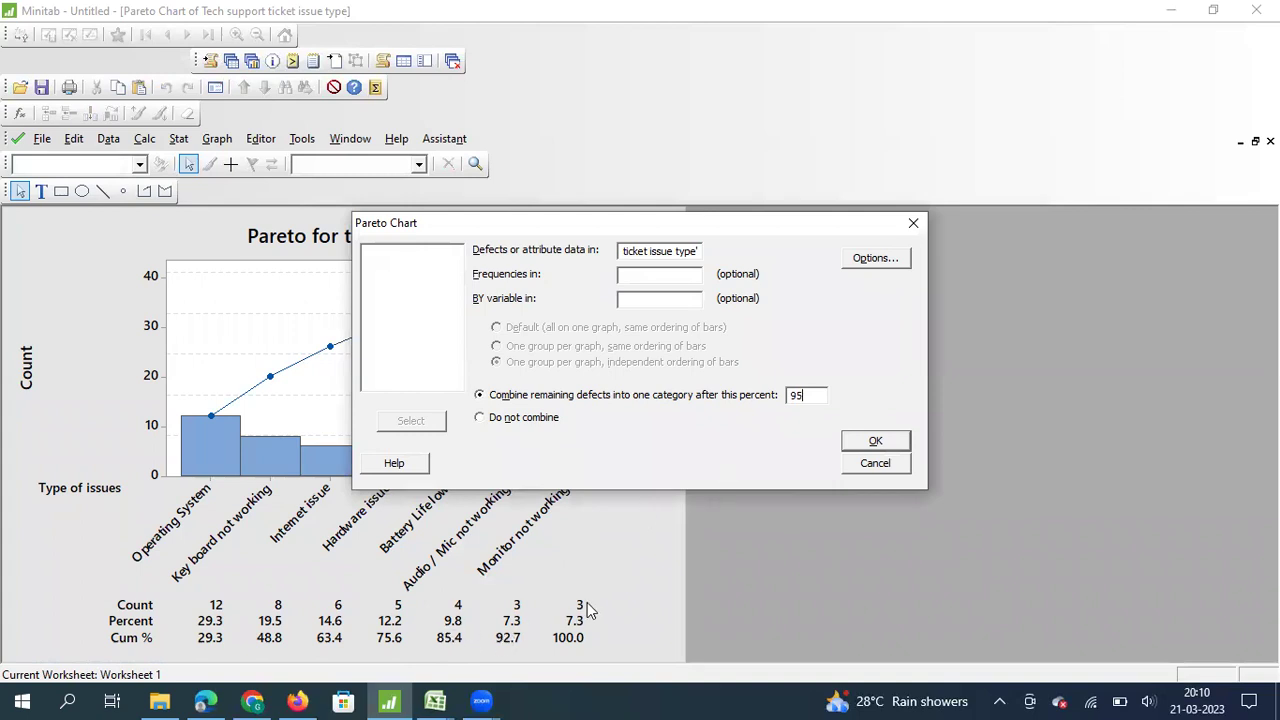
type("80")
left_click(873, 442)
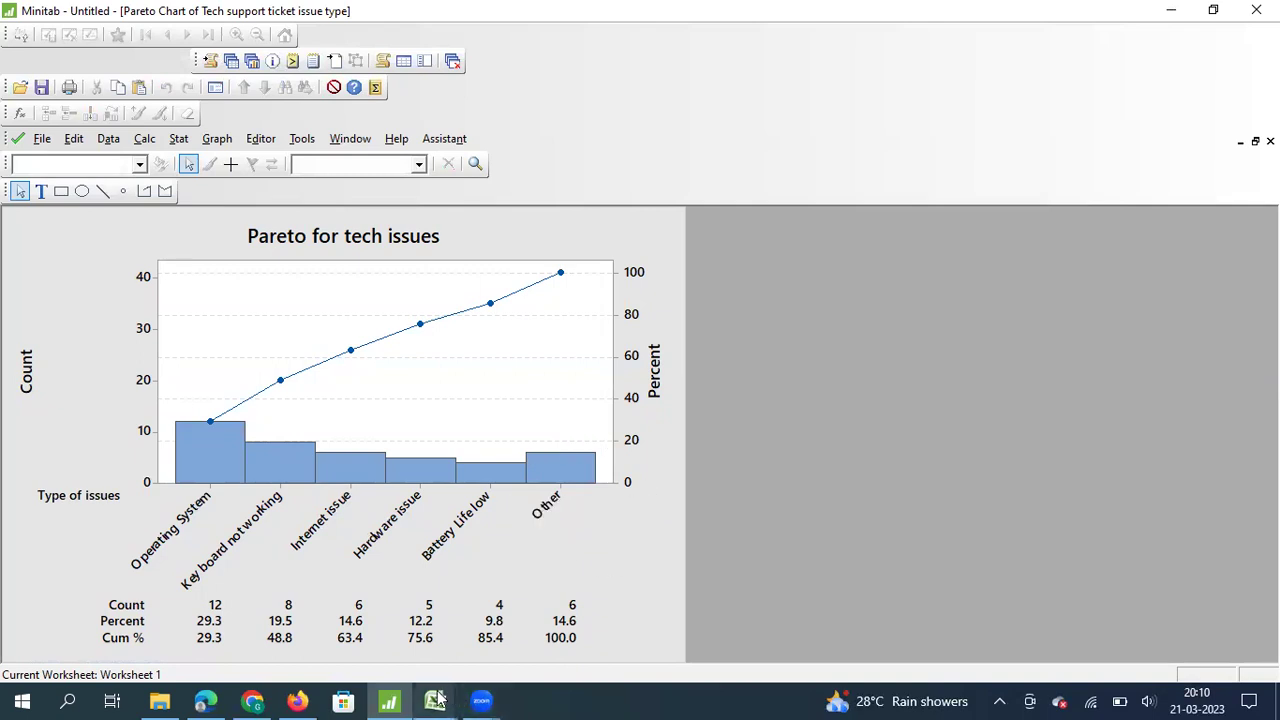
Switch to the Minitab Tutorials.xlsx workbook in Excel and copy the Reason for Rework and Qty. Reworked table, D1:E15.
mouse_move(437, 699)
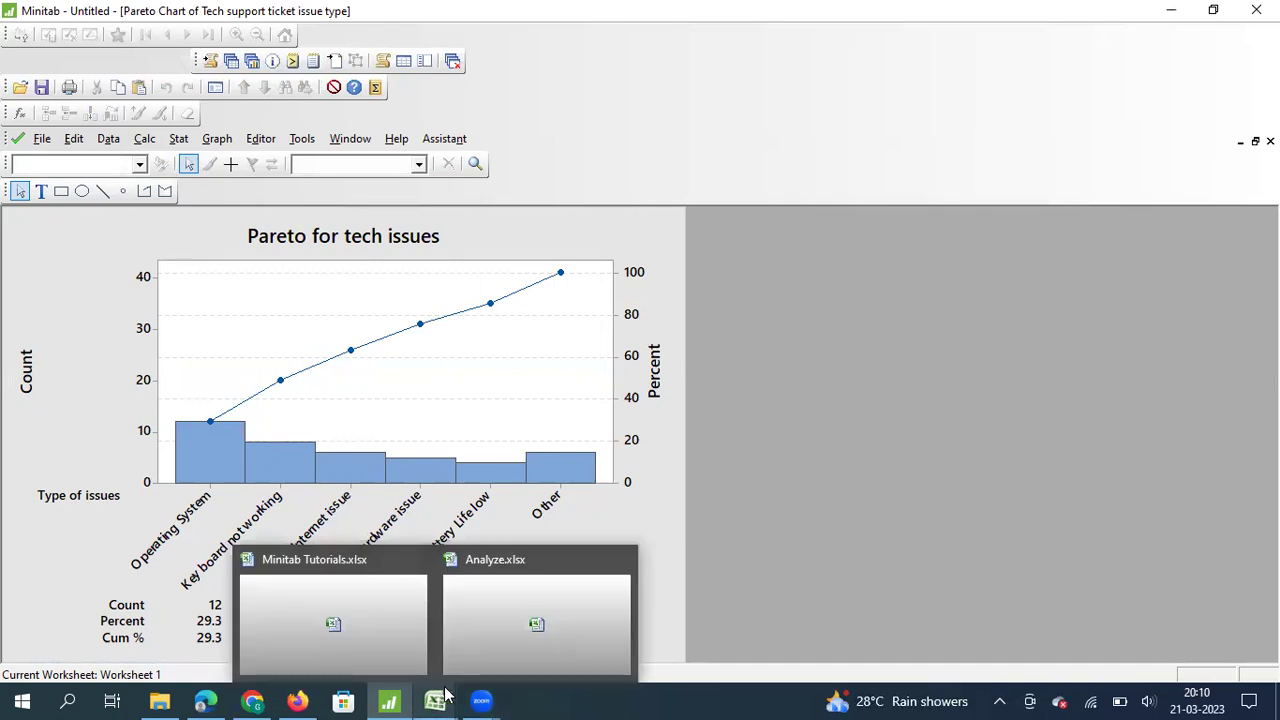
left_click(329, 632)
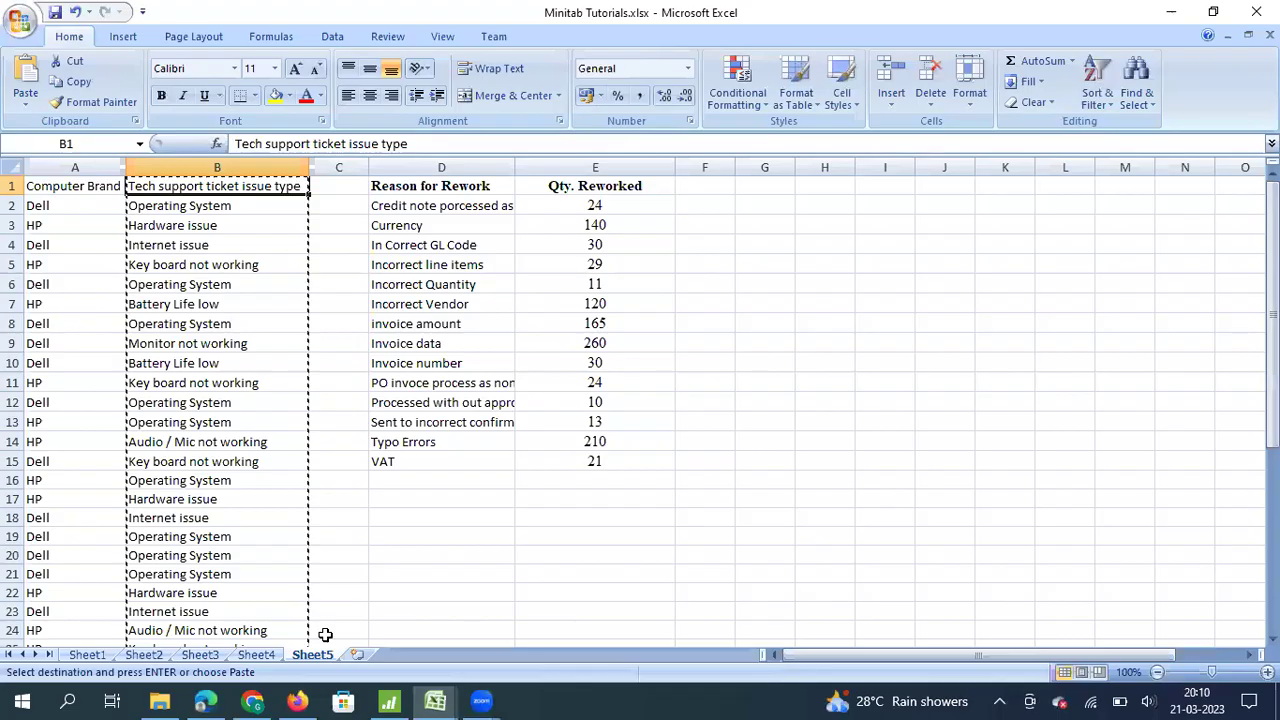
left_click(403, 249)
key("Up")
key("Up")
key("Up")
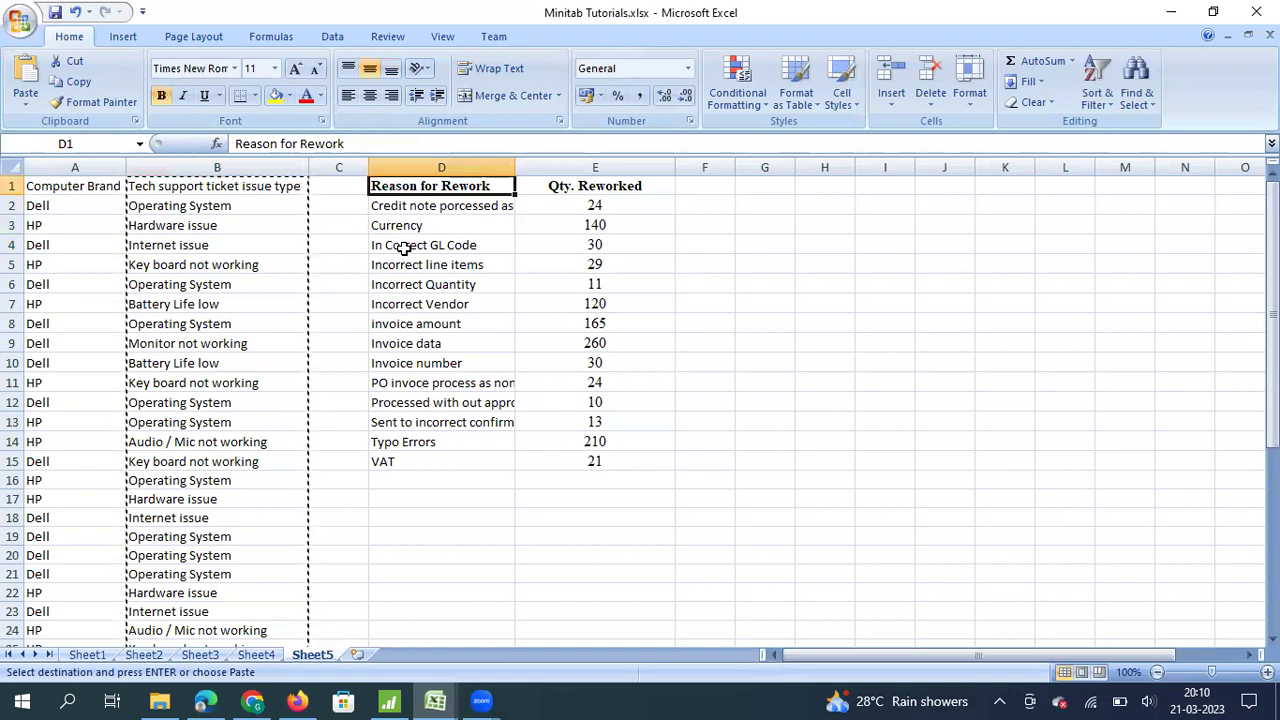
key("shift+Right")
key("ctrl+shift+Down")
key("ctrl+c")
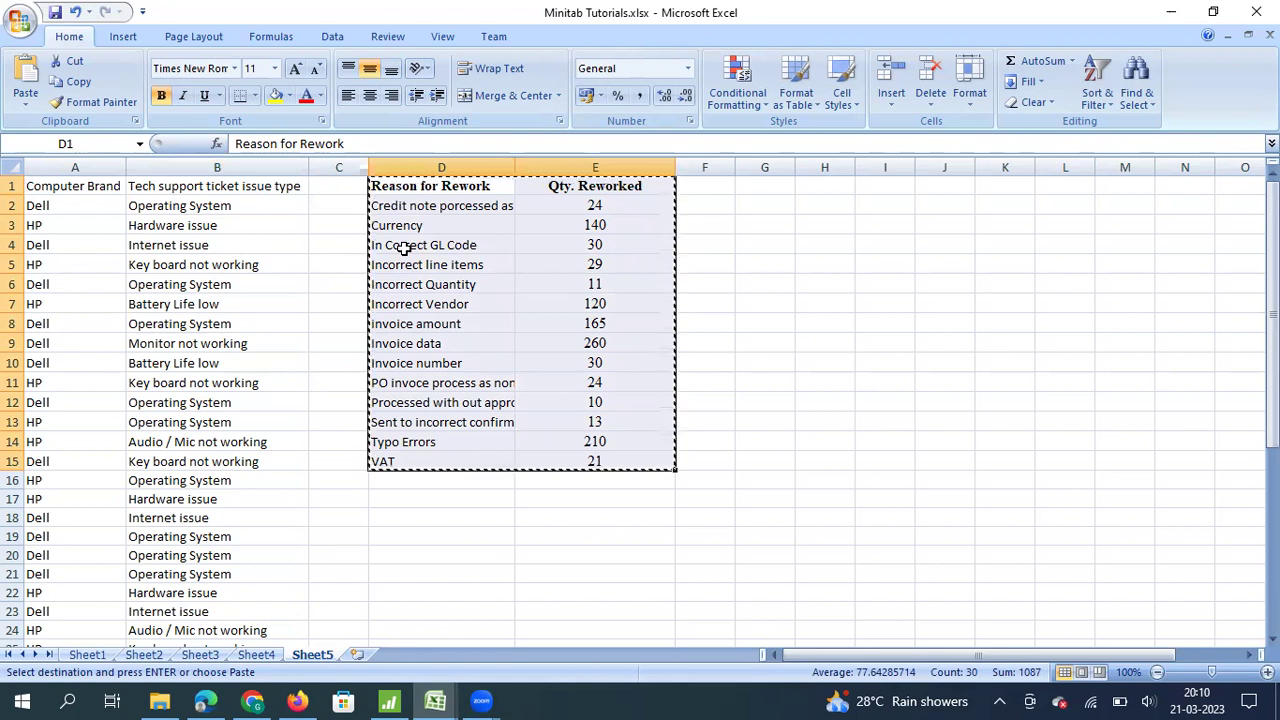
Autofit column D to its full text and review the Reason for Rework and Qty. Reworked entries.
double_click(515, 167)
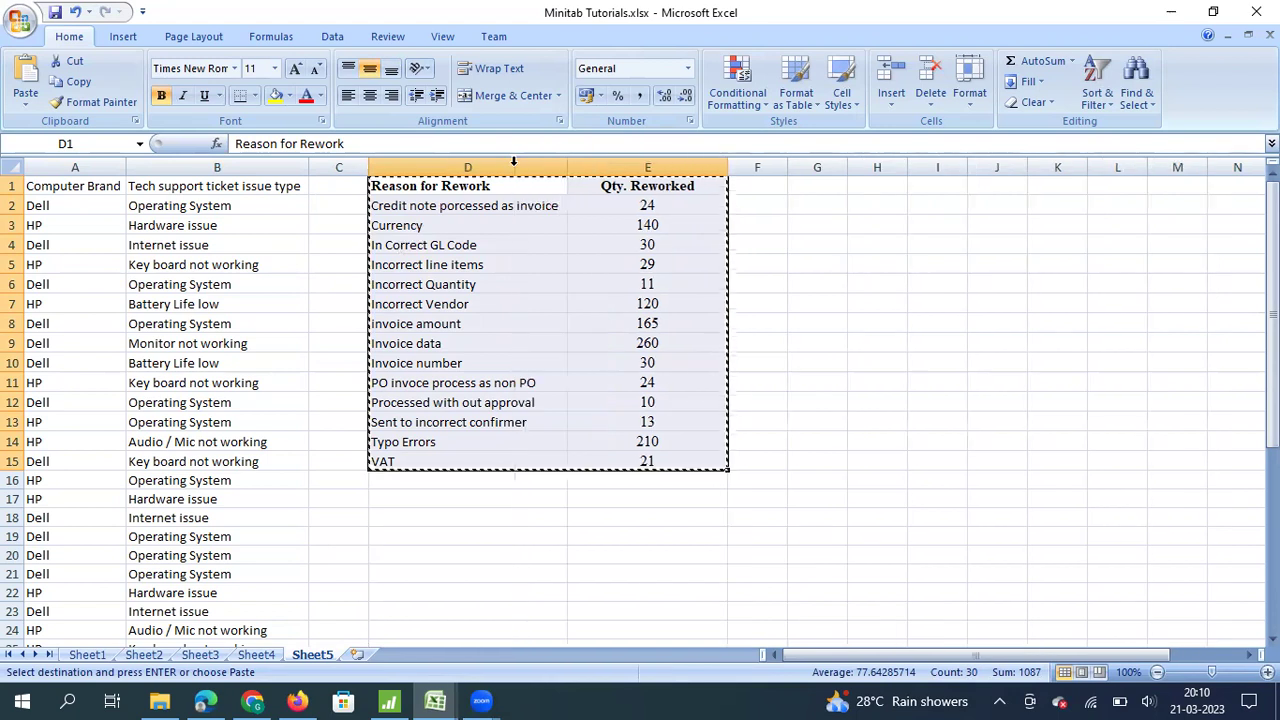
left_click(487, 244)
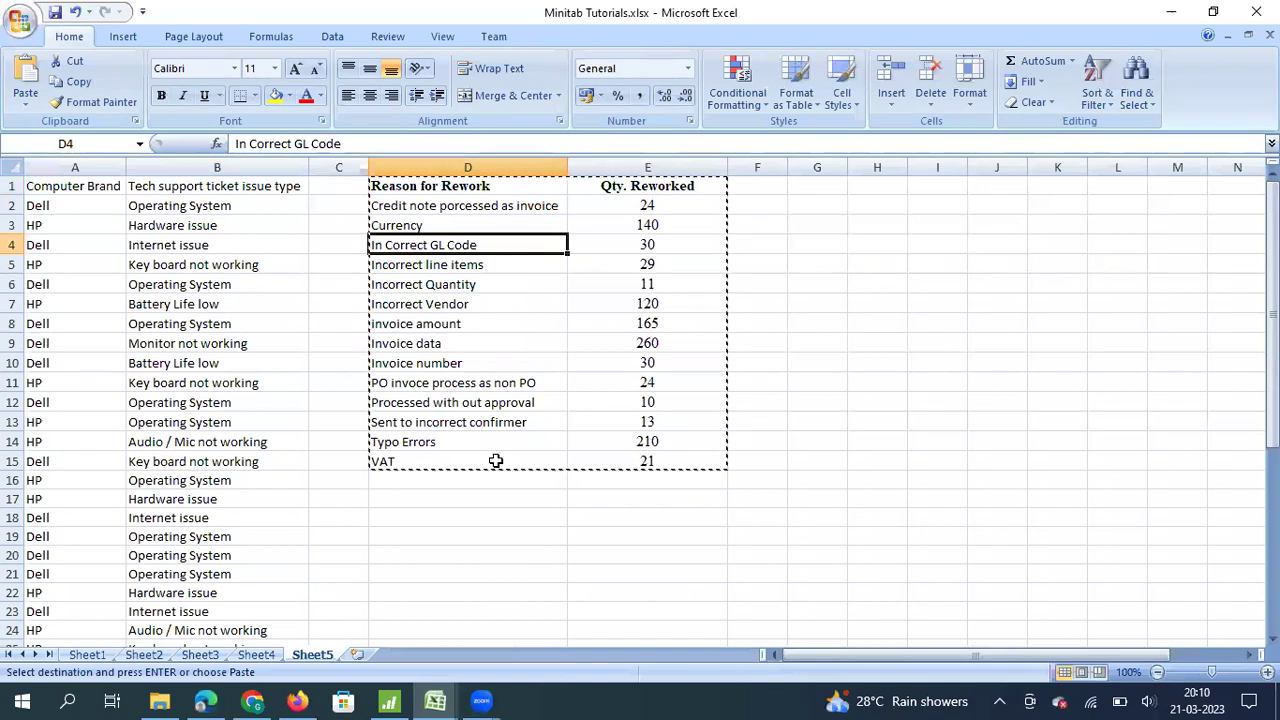
key("Up")
key("Up")
key("Up")
key("Down")
key("Down")
key("Down")
key("Down")
key("Down")
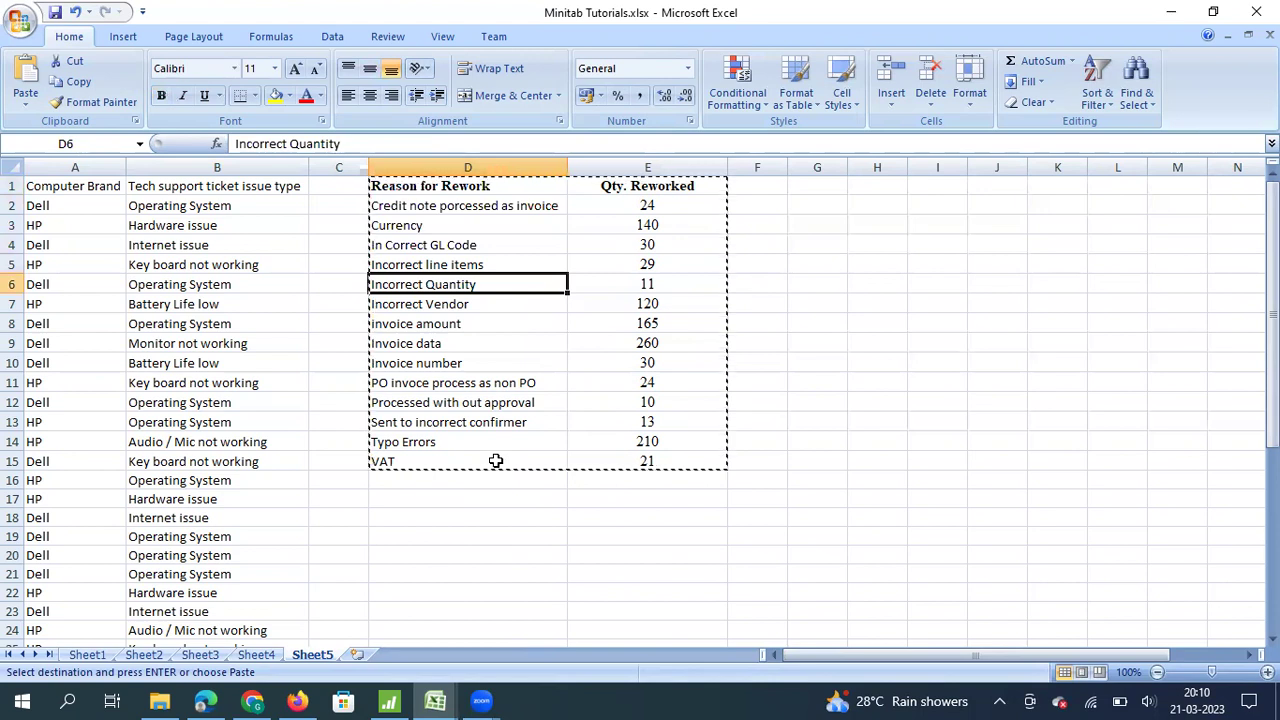
key("Right")
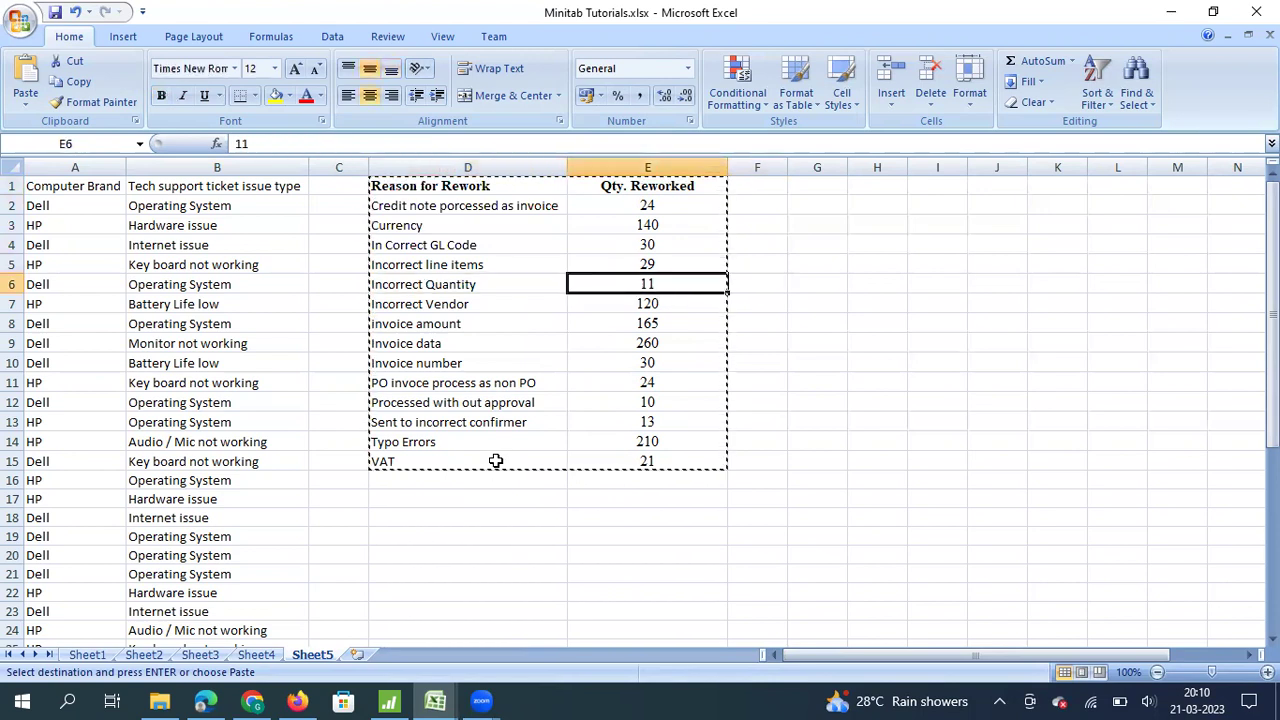
key("Left")
key("Left")
key("Right")
key("Up")
key("Up")
key("Up")
key("Up")
key("Up")
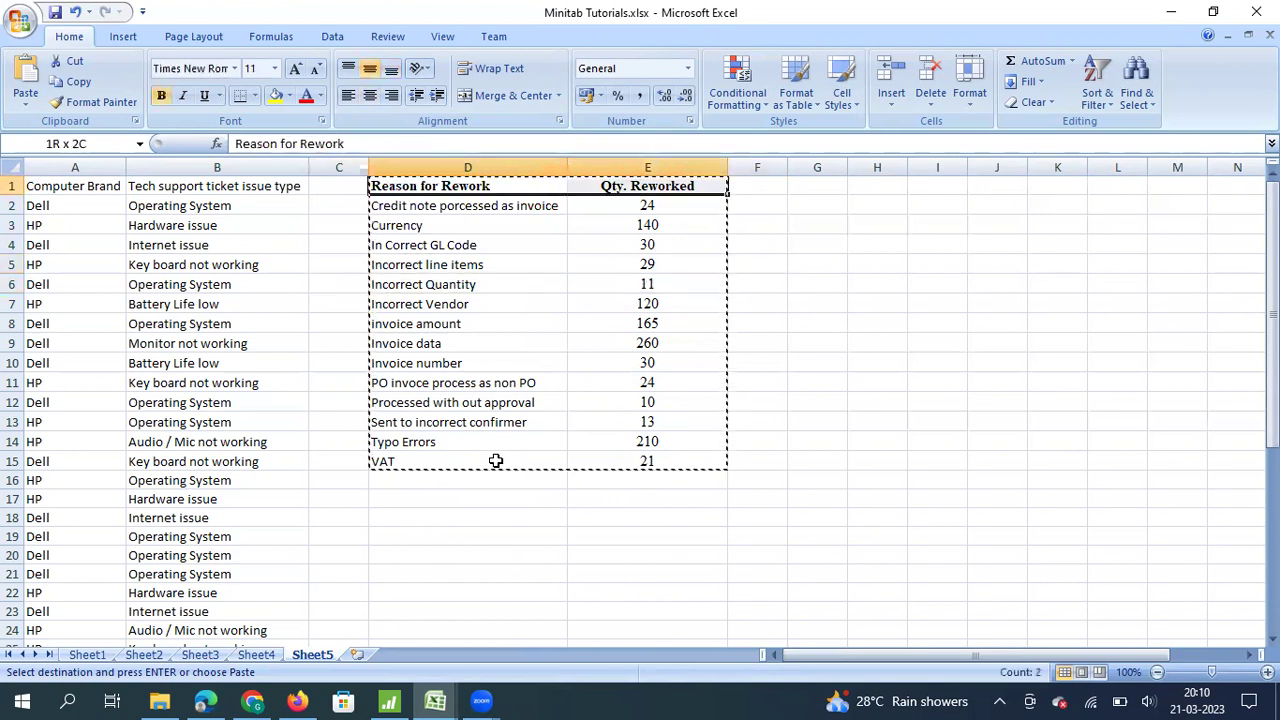
Copy the whole Reason for Rework and Qty. Reworked table, D1:E15, and switch to Minitab.
key("ctrl+a")
key("ctrl+c")
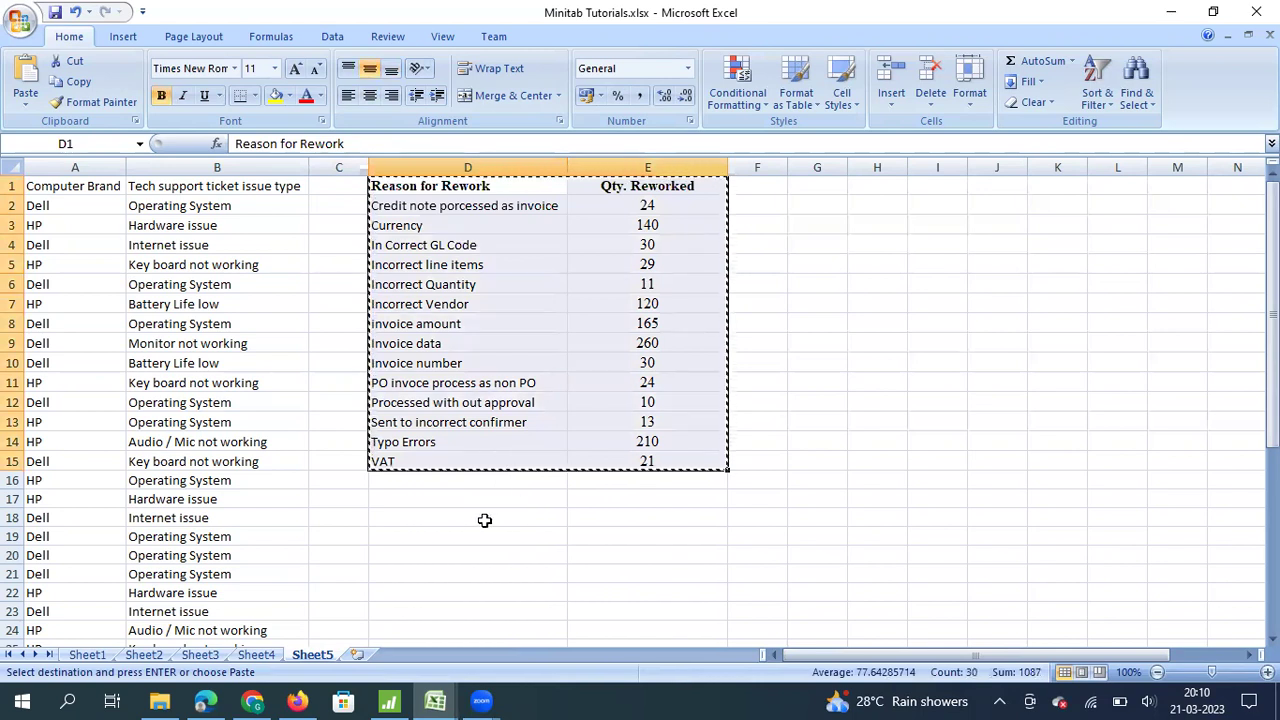
left_click(401, 698)
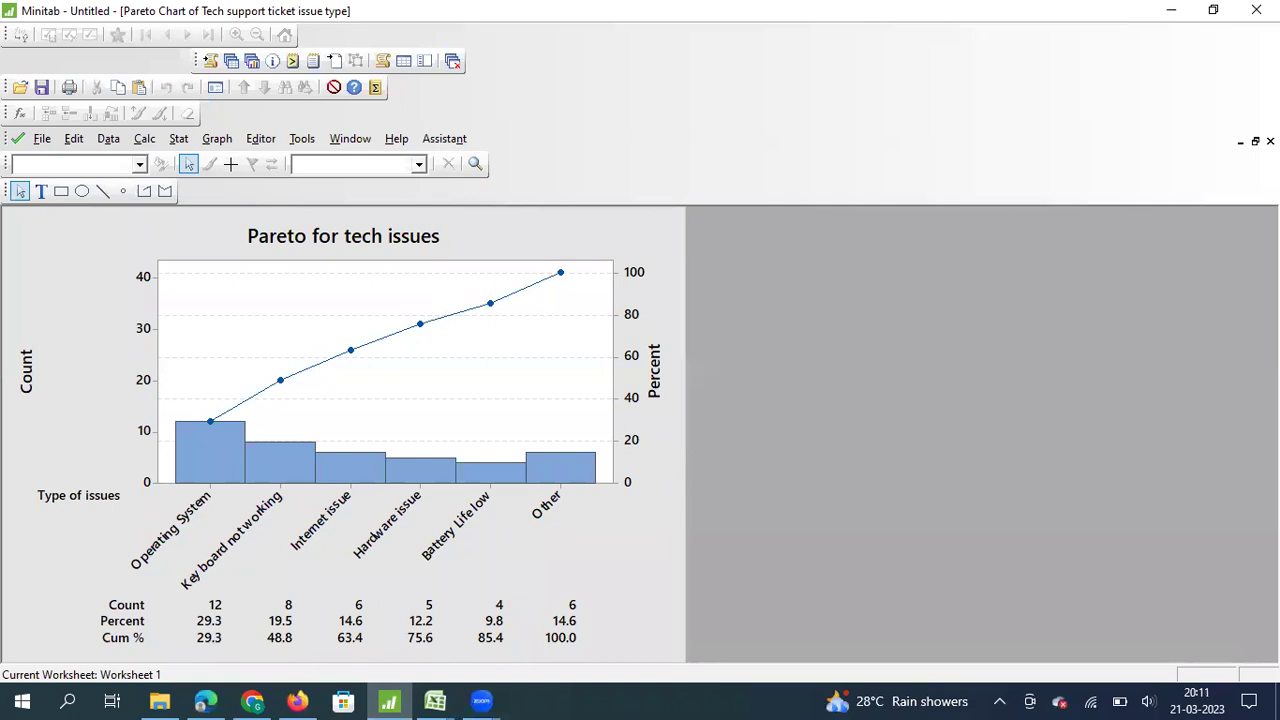
Return from the tech issue graphs to Worksheet 1 and paste the copied rework table starting at the C3 column header.
left_click(251, 62)
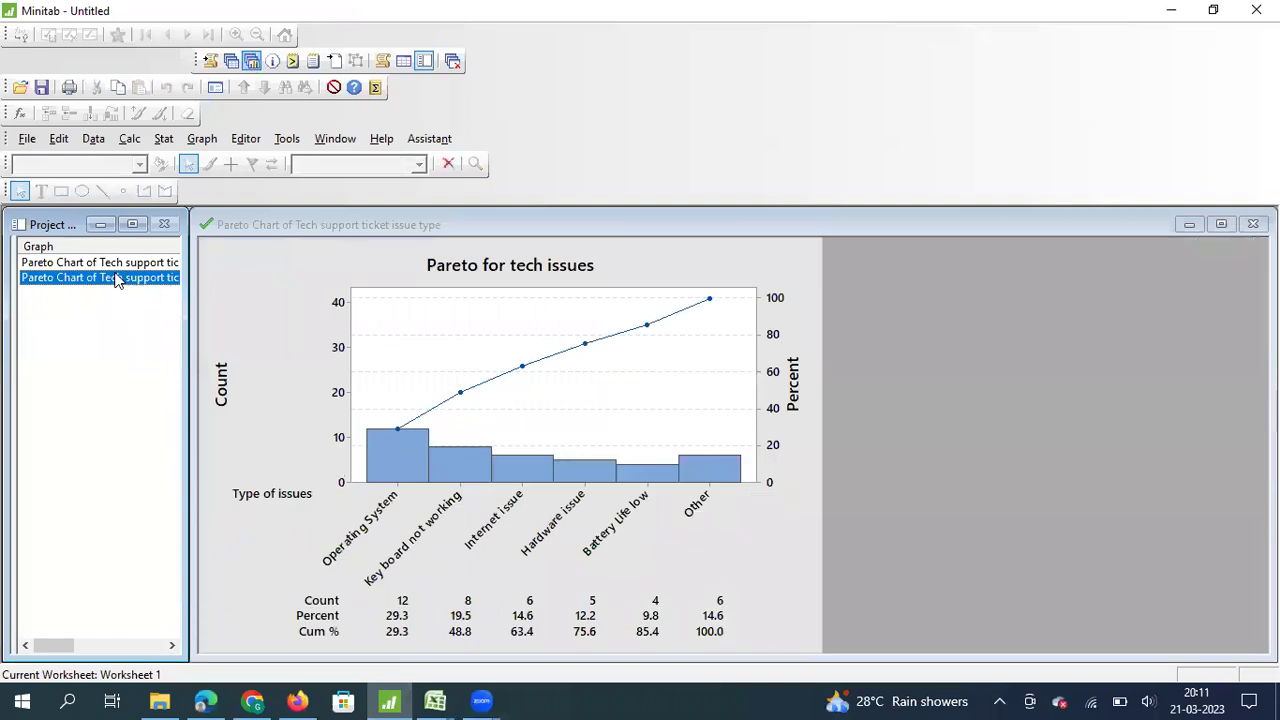
left_click(115, 263)
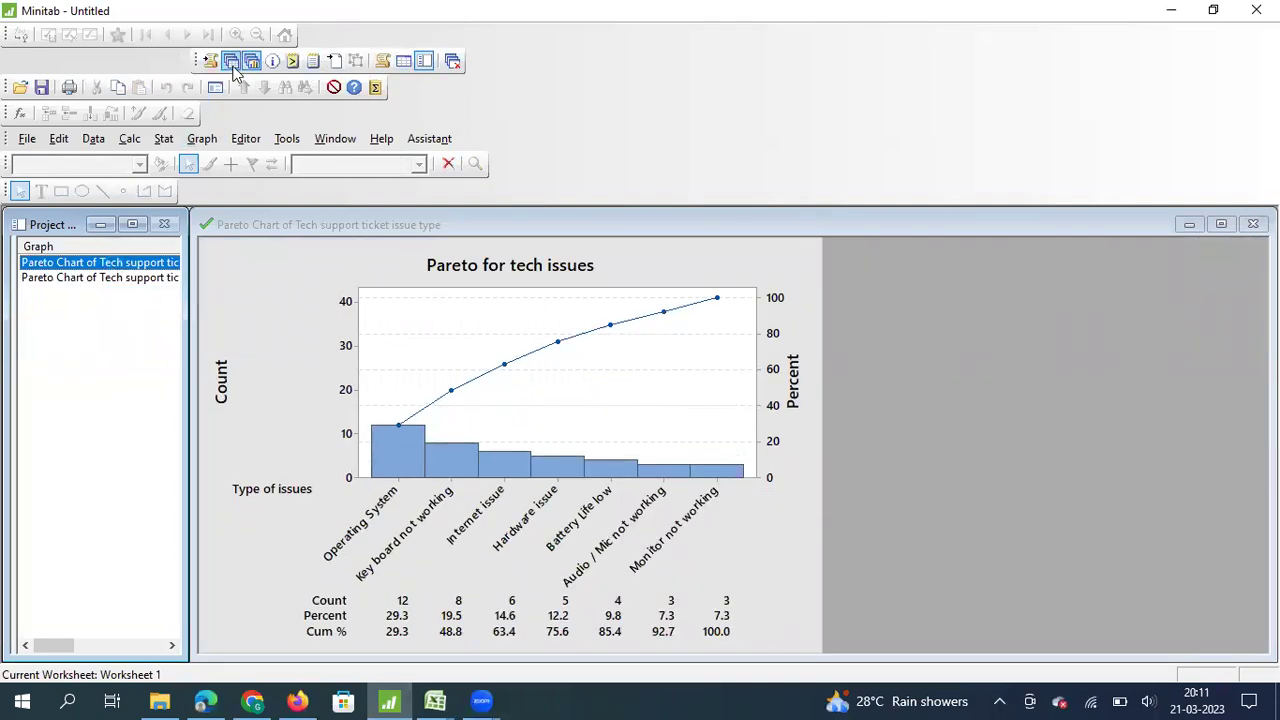
left_click(231, 62)
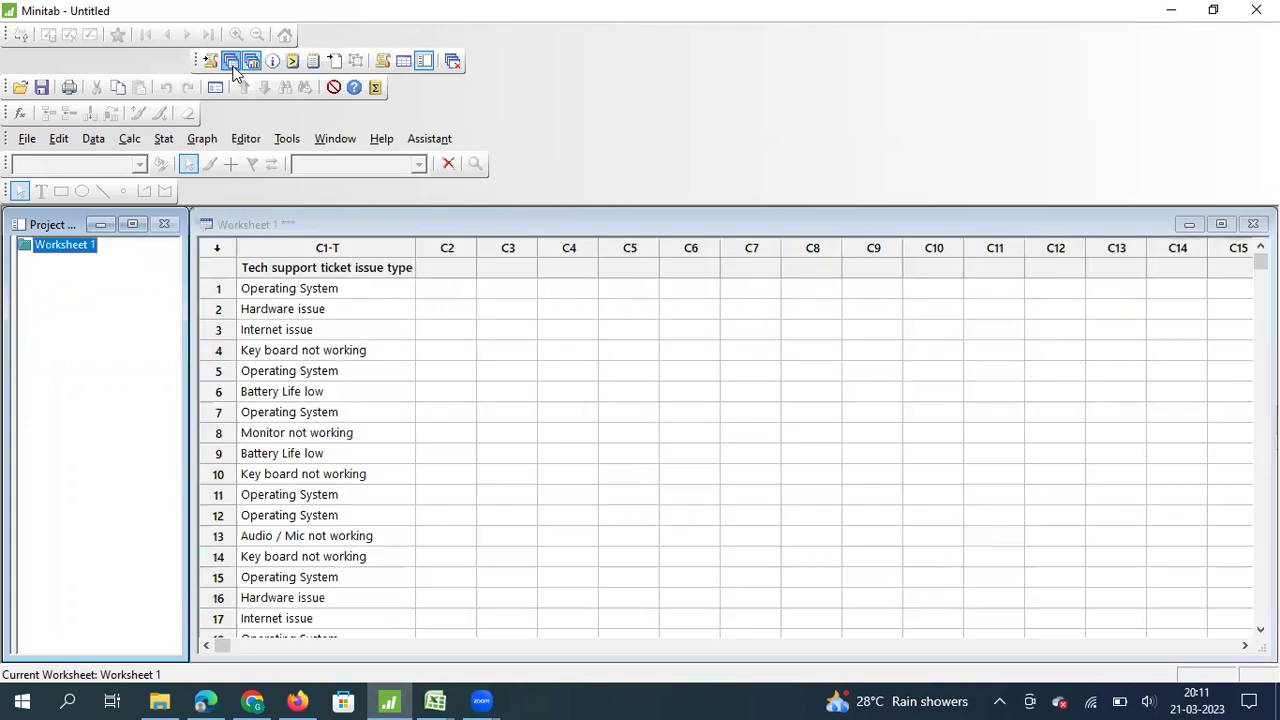
left_click(468, 365)
left_click(513, 268)
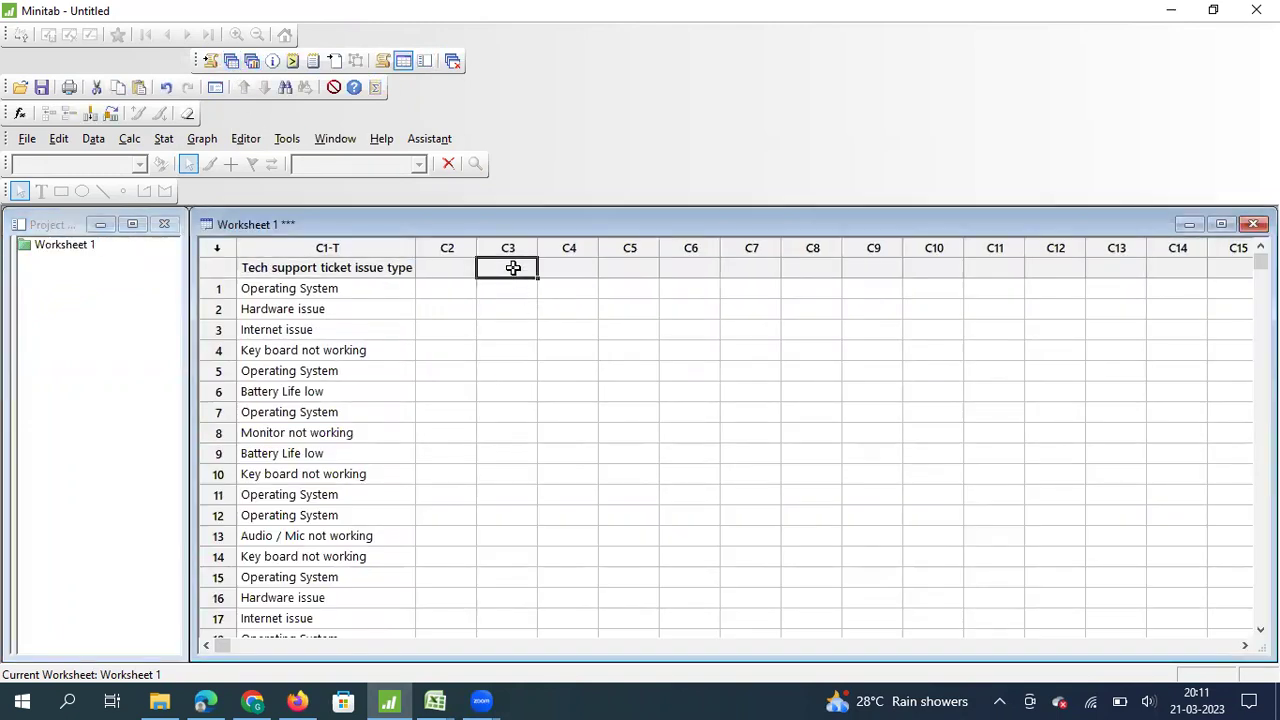
key("ctrl+v")
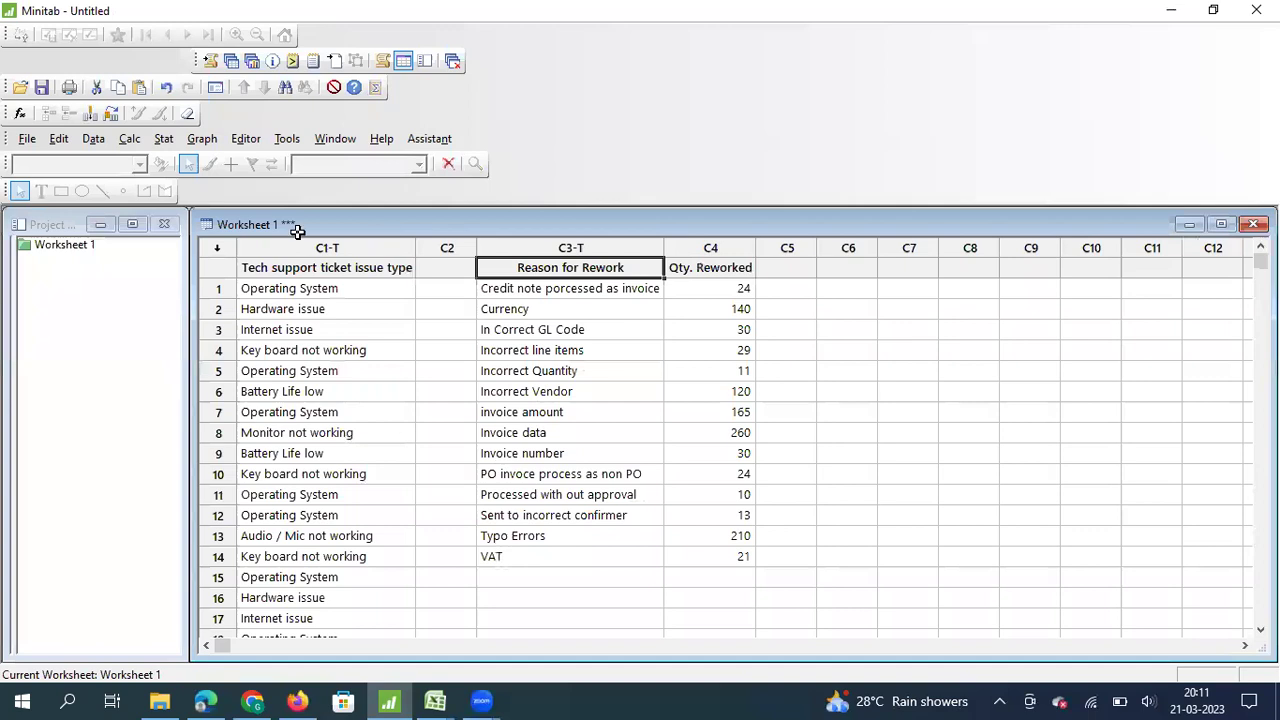
Start a new Pareto chart with Reason for Rework as the defects data and Qty. Reworked as the frequencies.
left_click(161, 142)
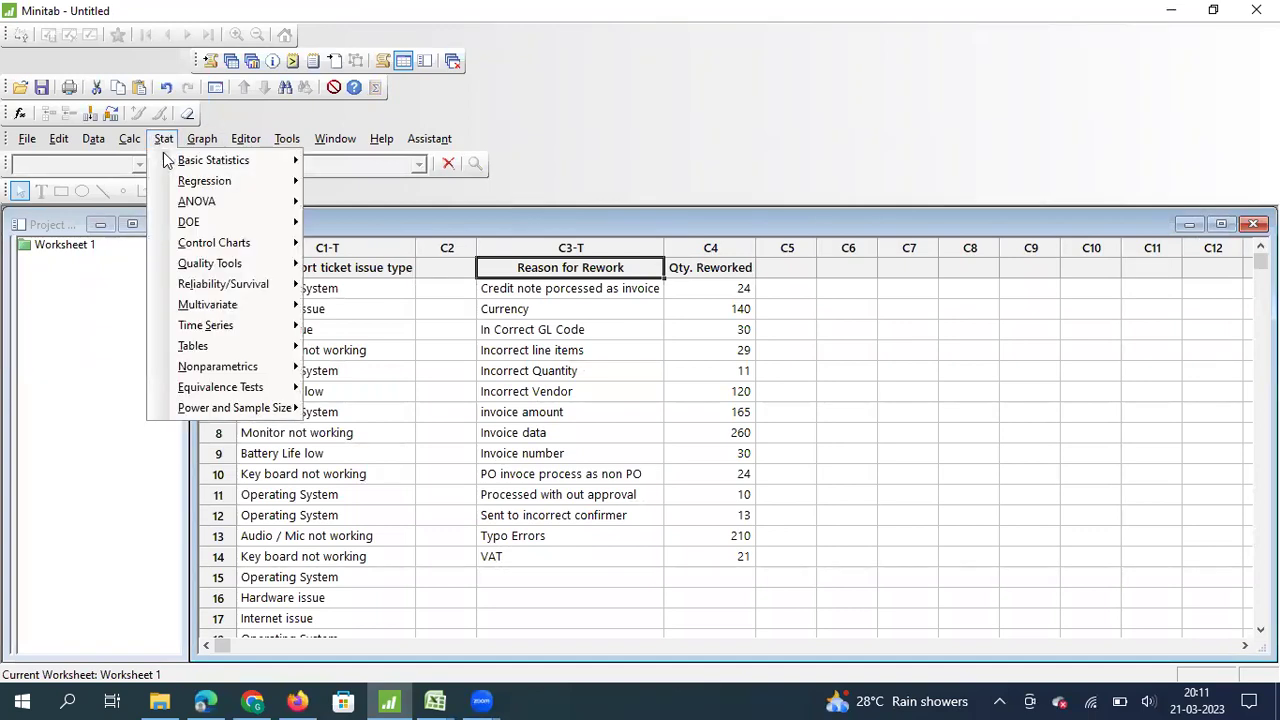
mouse_move(217, 167)
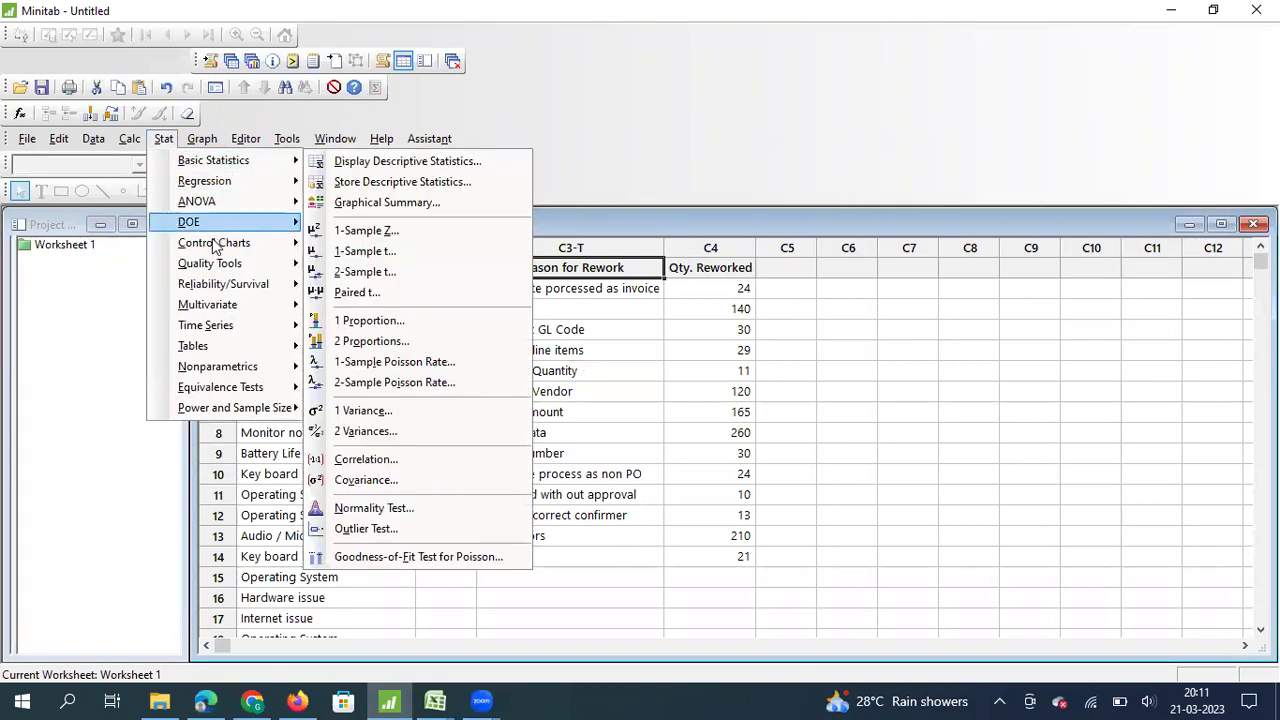
mouse_move(215, 266)
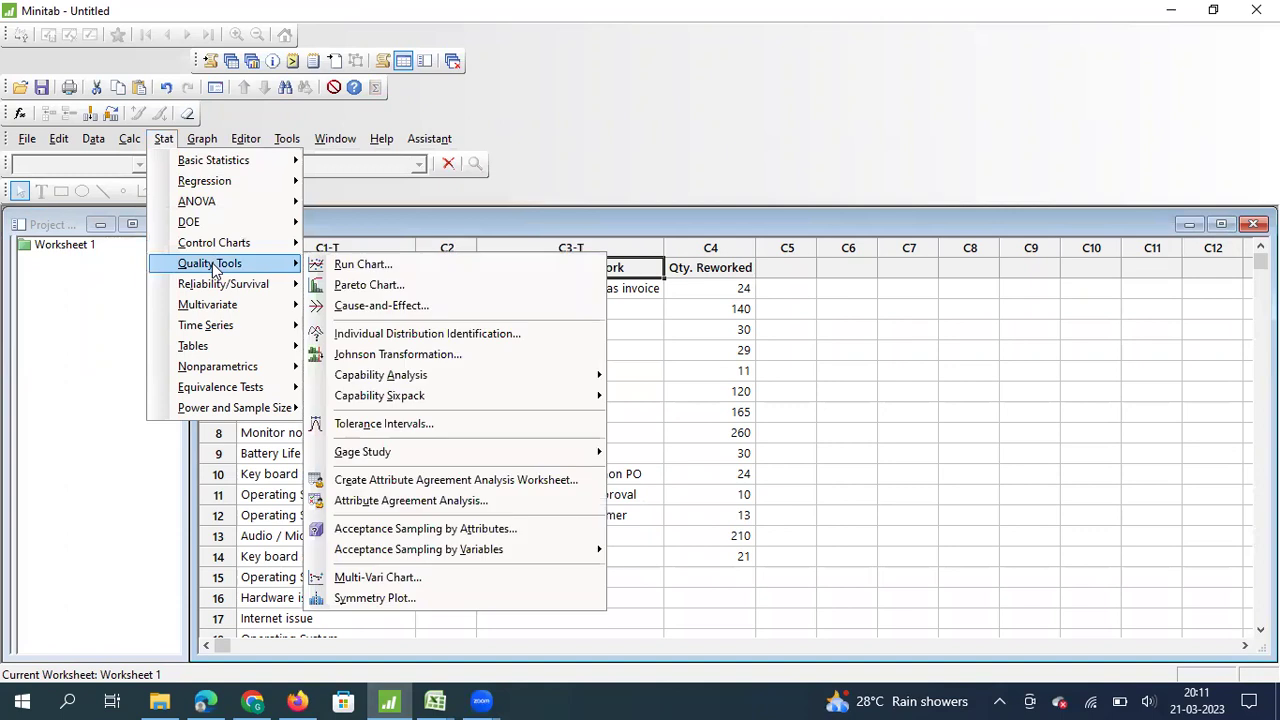
left_click(388, 285)
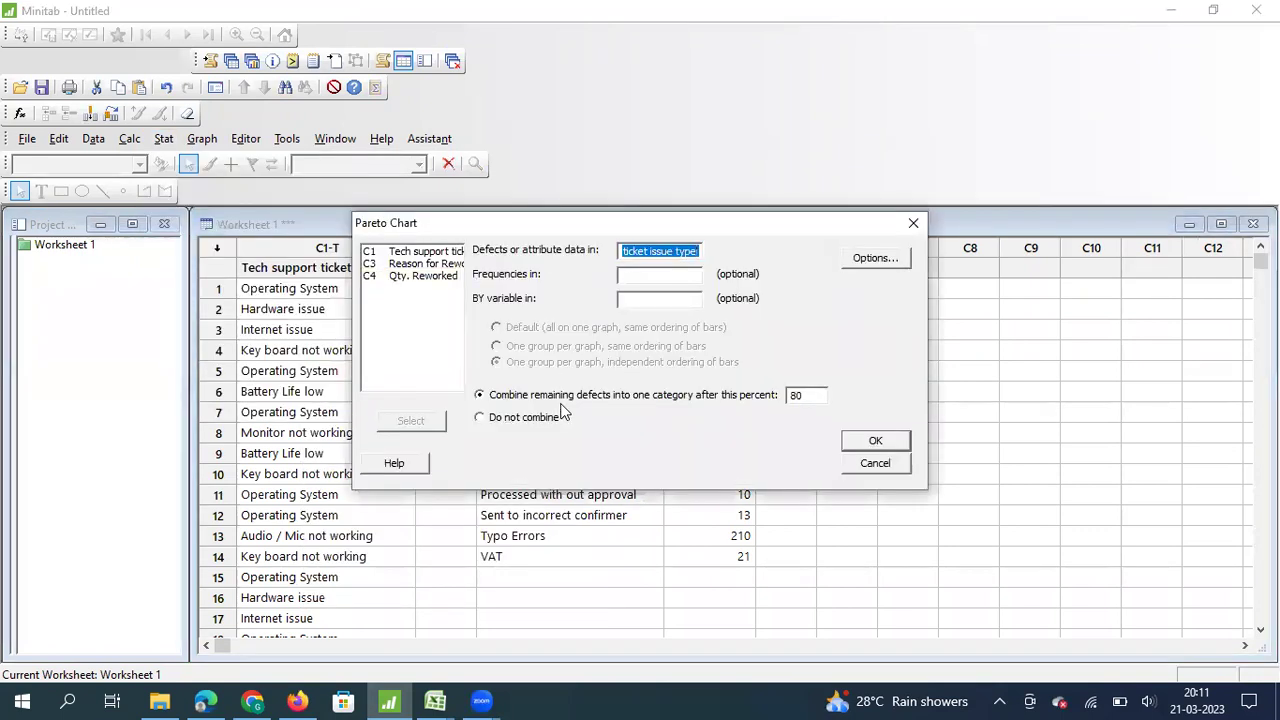
double_click(425, 264)
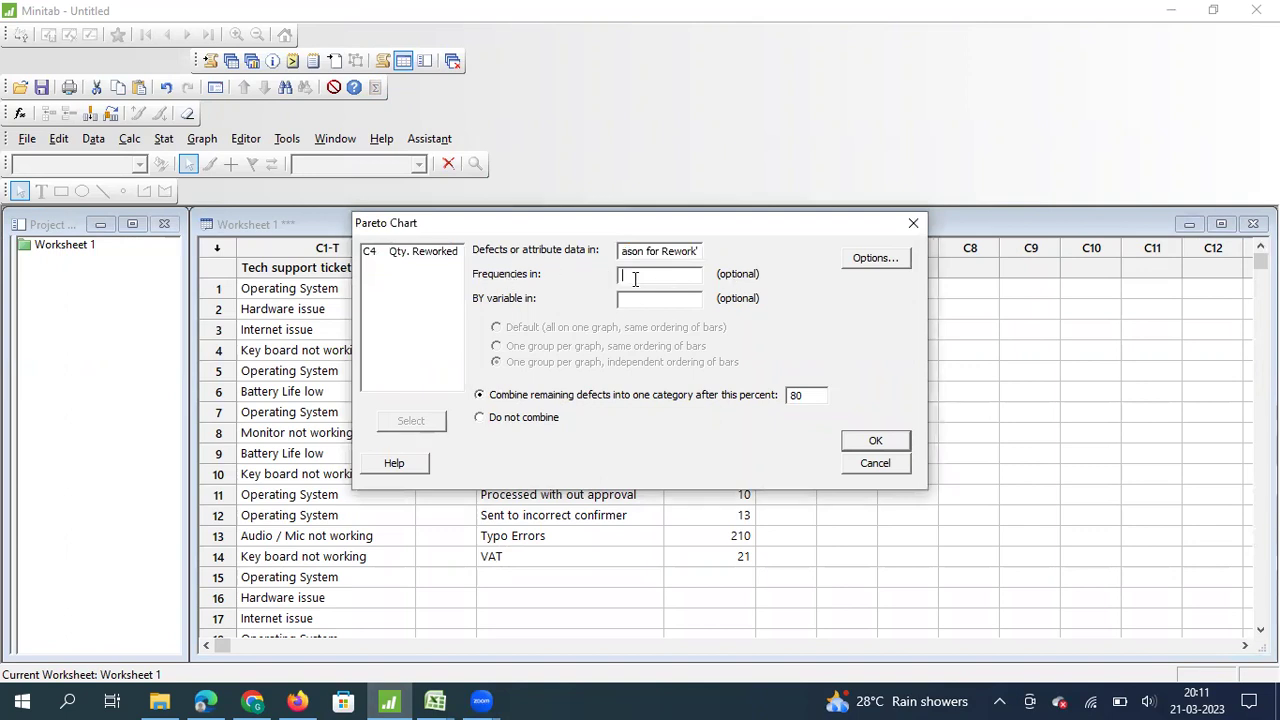
double_click(398, 258)
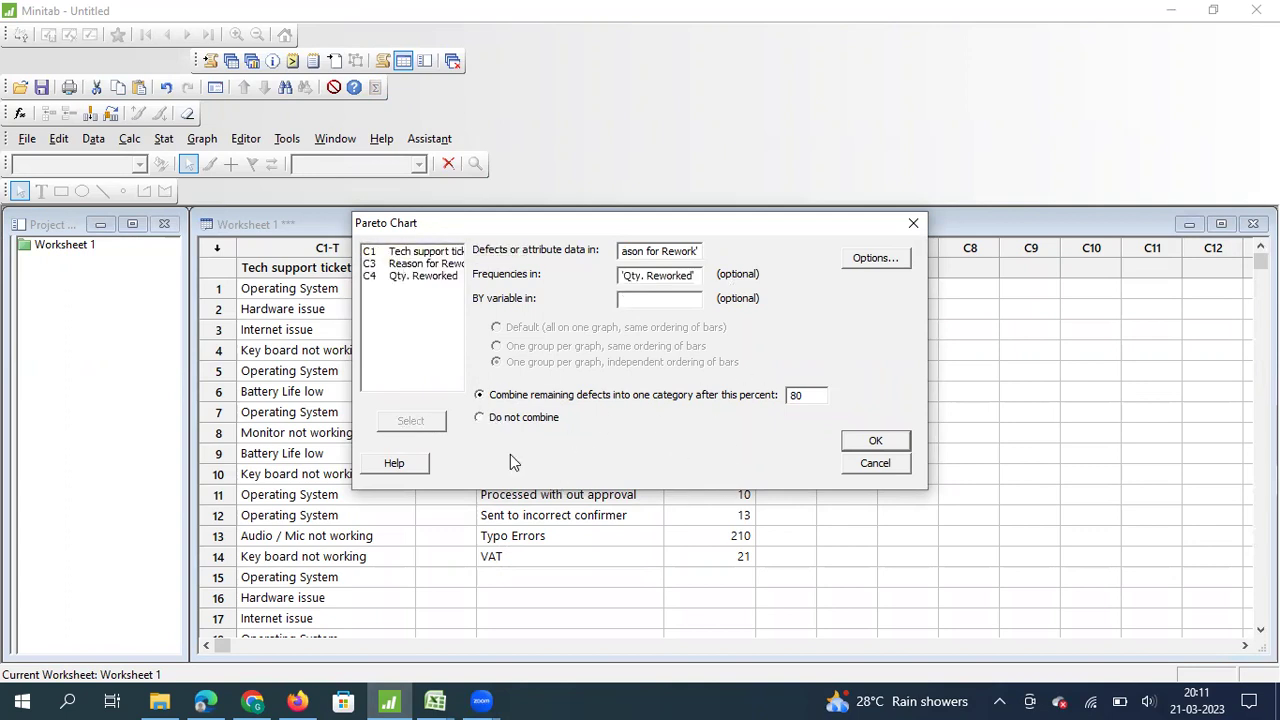
Generate the rework Pareto chart without combining defects and maximize its graph window.
left_click(490, 424)
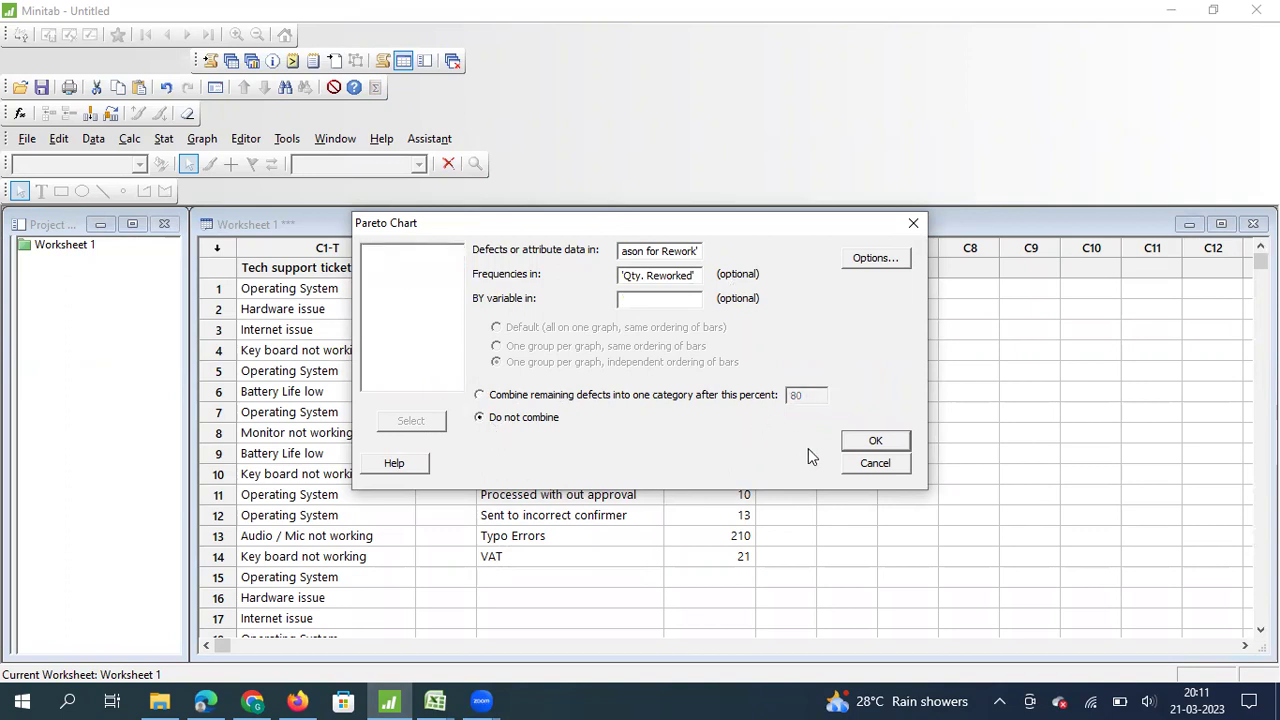
left_click(874, 443)
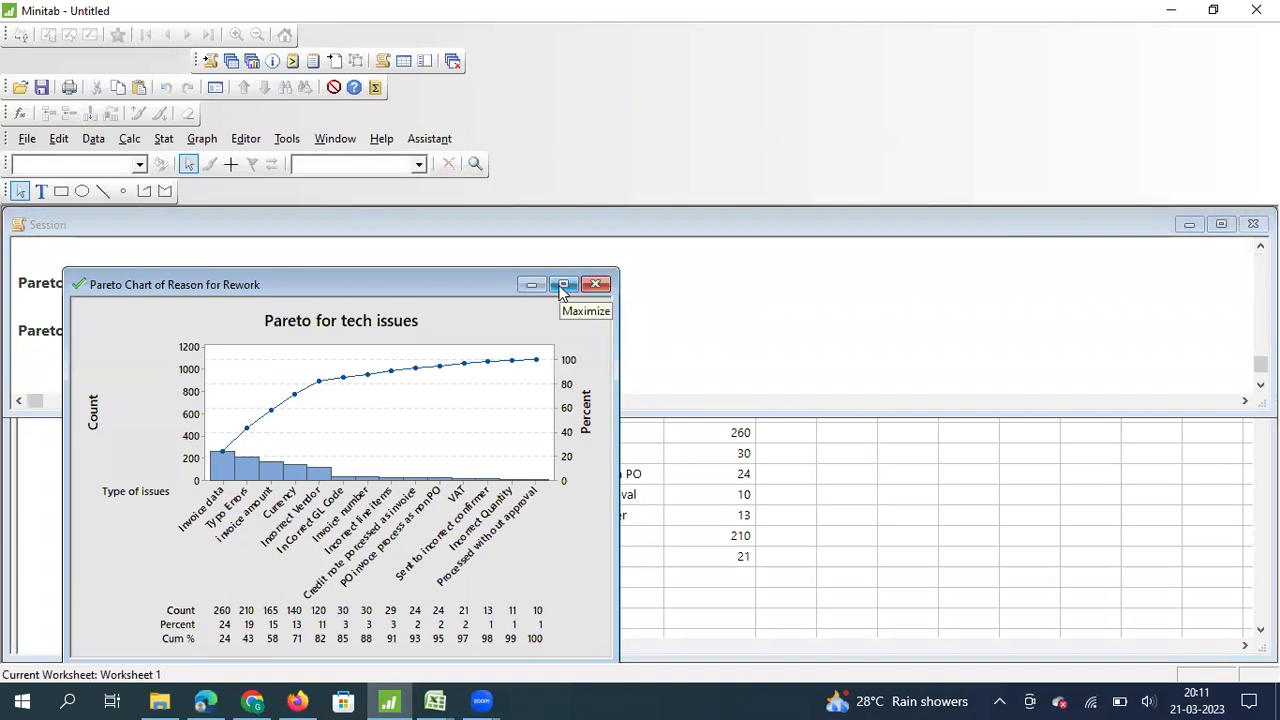
left_click(563, 286)
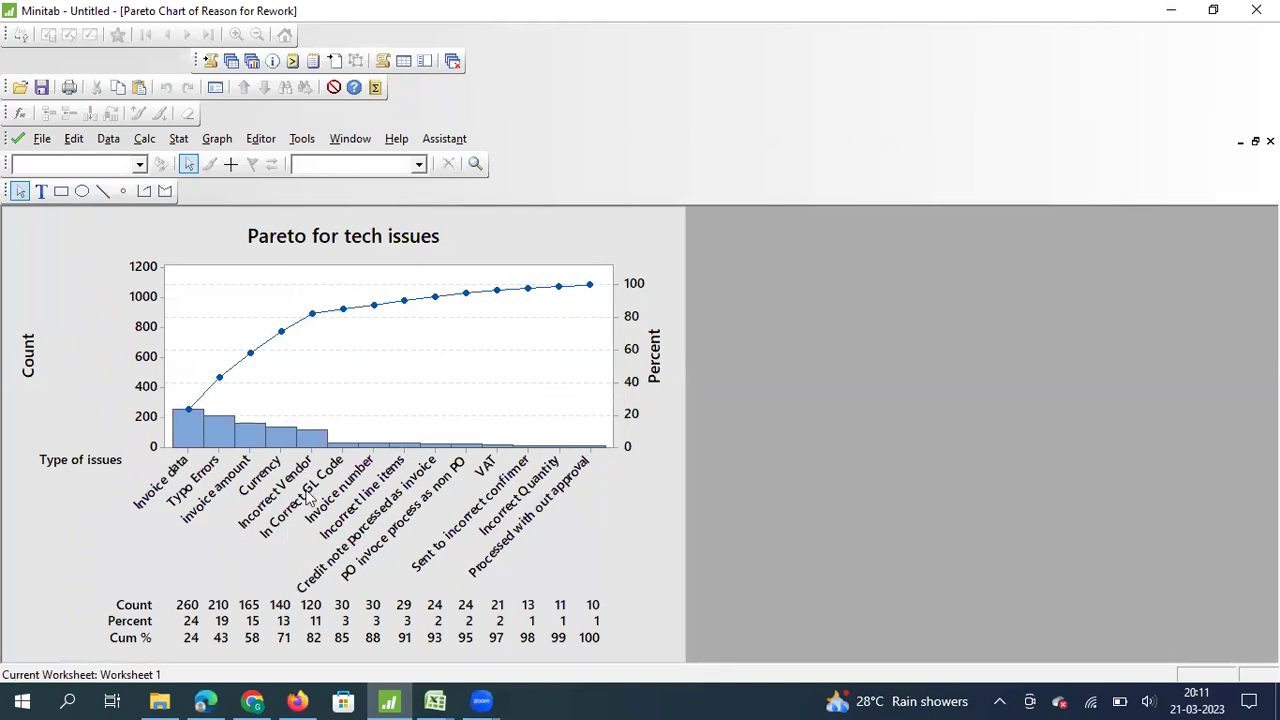
Title the rework Pareto chart "Invoice defects" and label its X axis "Type of defects" and Y axis "Count of defects".
key("ctrl+e")
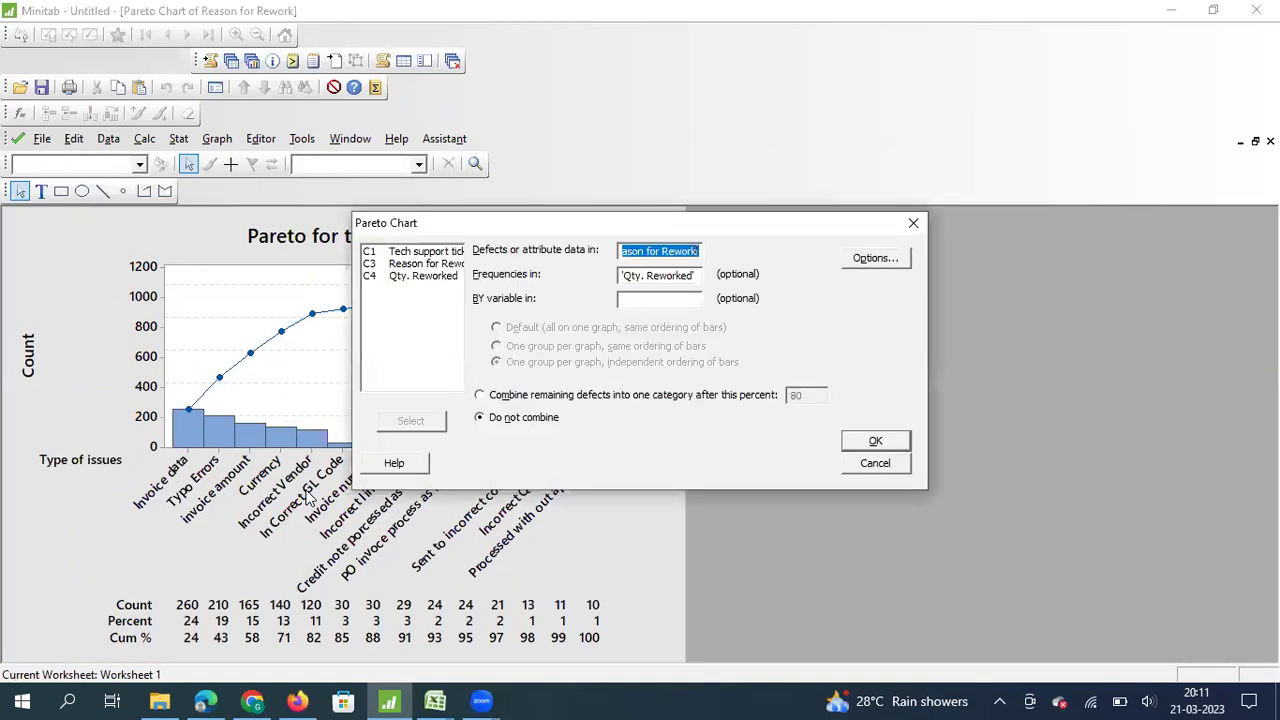
left_click(880, 261)
left_click(644, 384)
key("ctrl+a")
type("I")
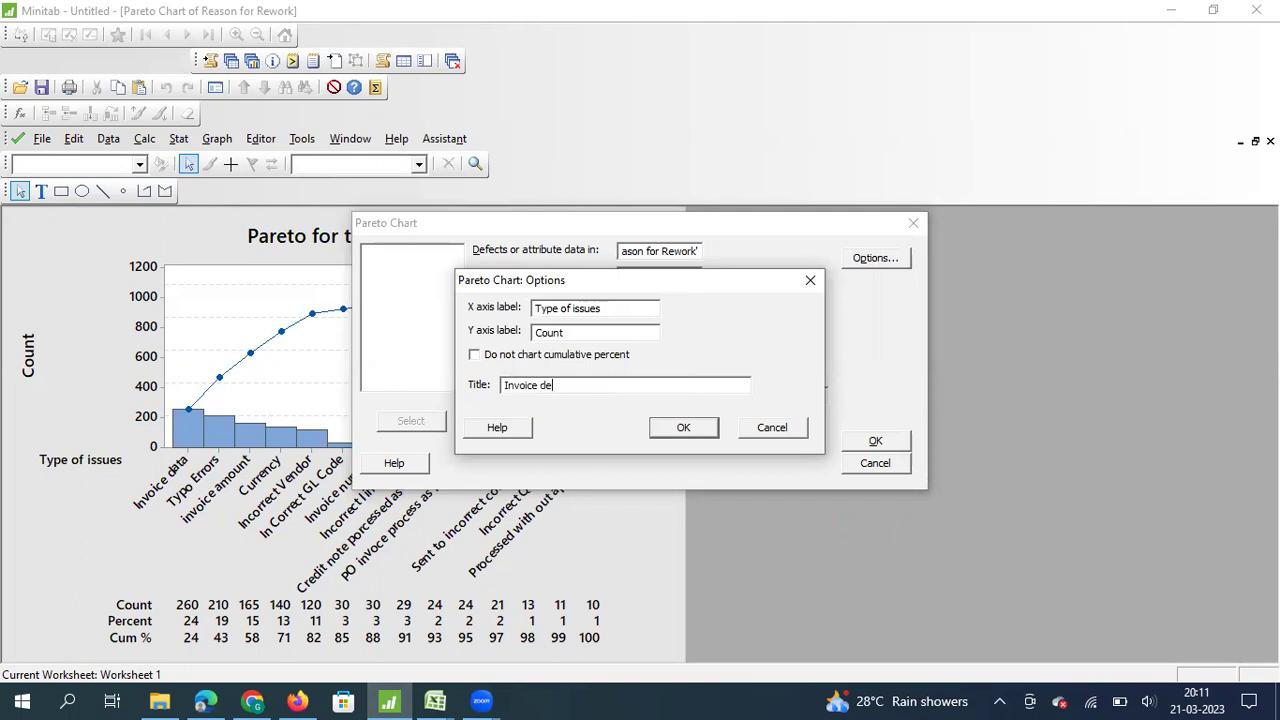
left_click(611, 309)
type("Type of de")
type("Count of defects")
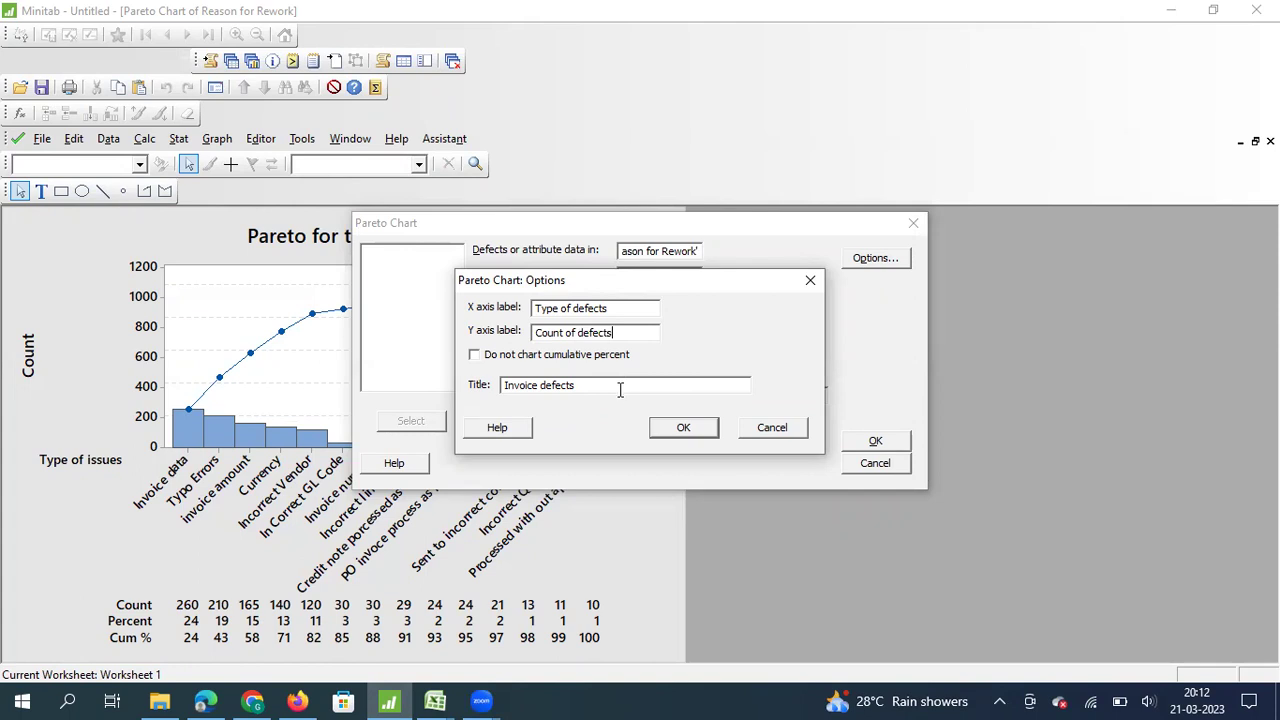
left_click(668, 429)
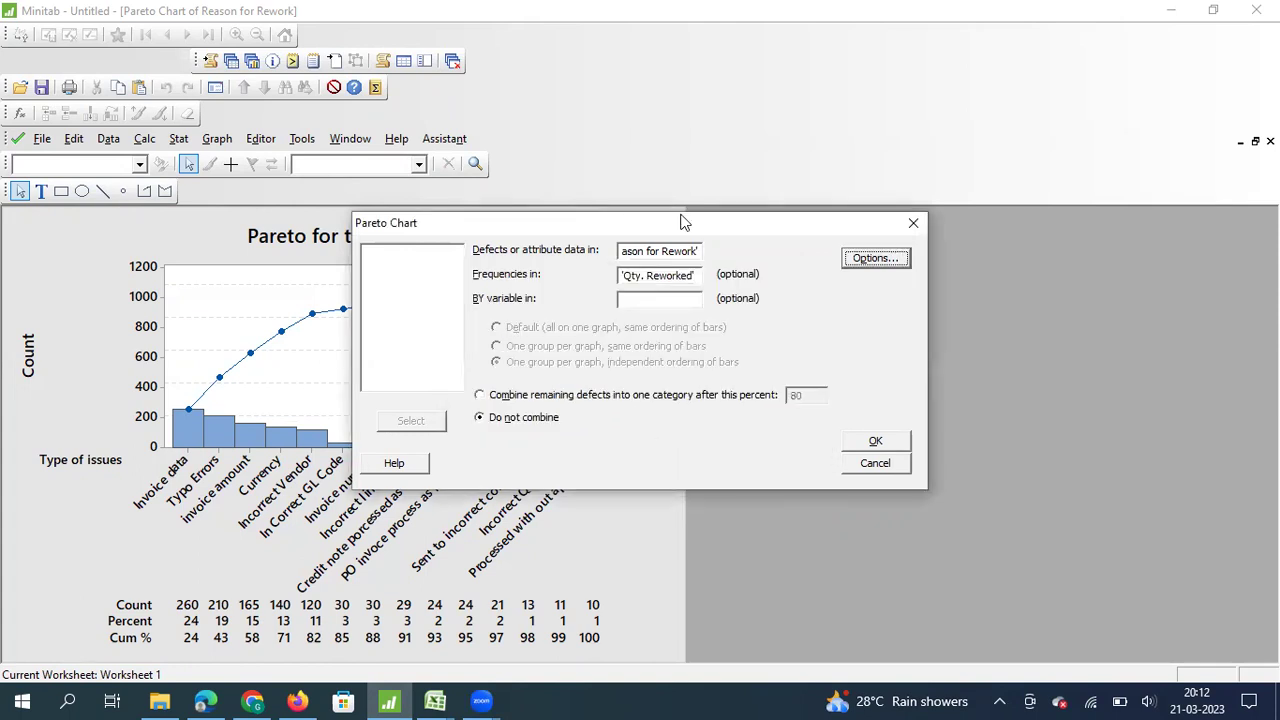
Regenerate the rework Pareto chart with remaining defects combined into one category after 90 percent.
left_click_drag(740, 229, 1090, 231)
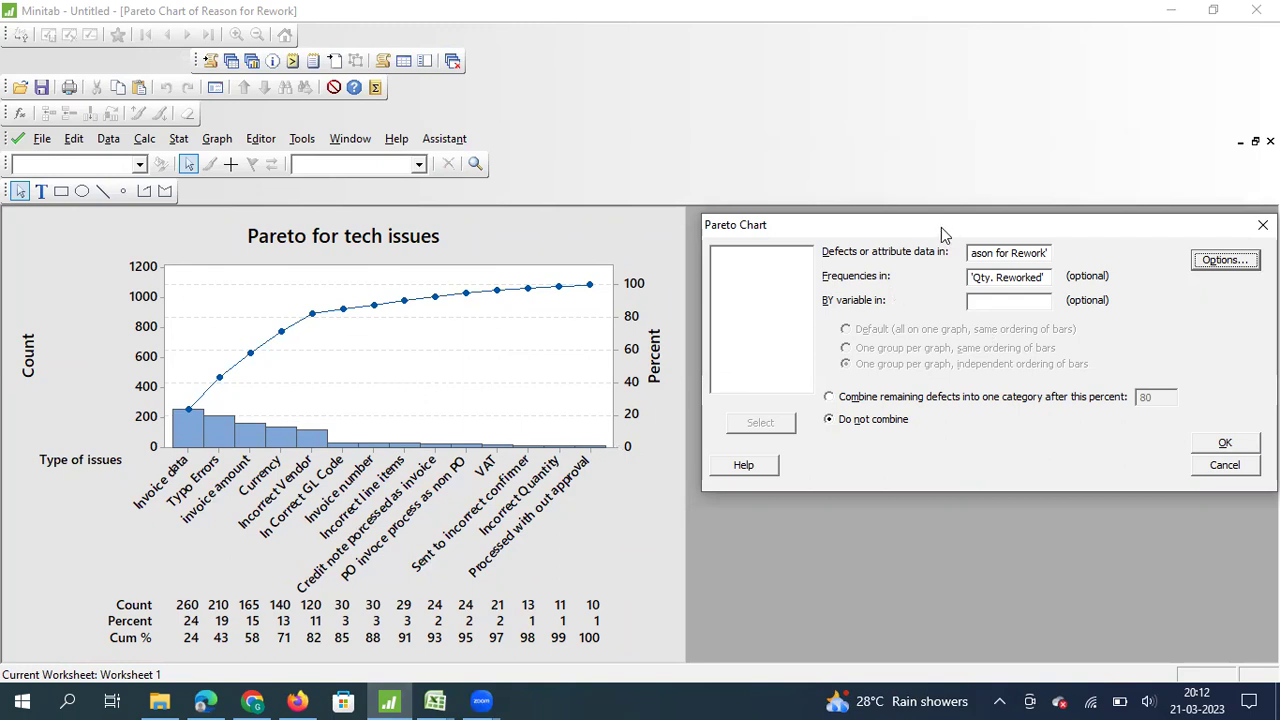
left_click_drag(941, 227, 828, 206)
left_click(729, 386)
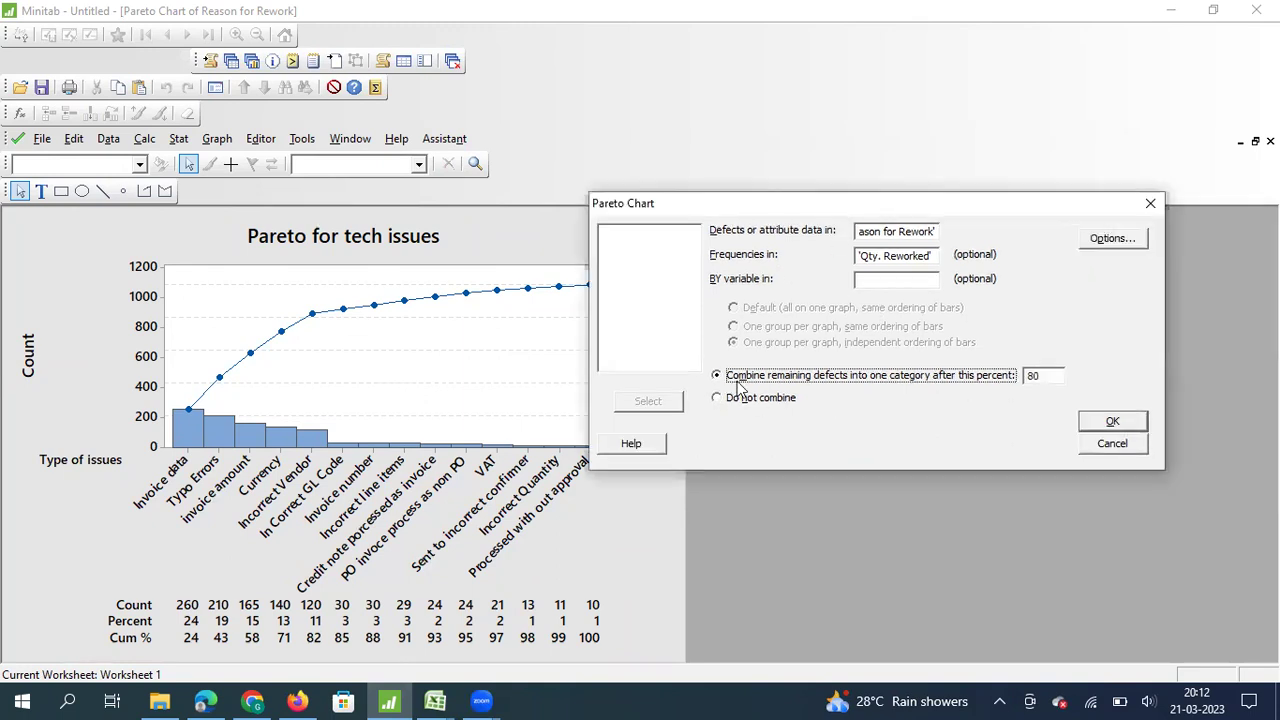
left_click(1046, 377)
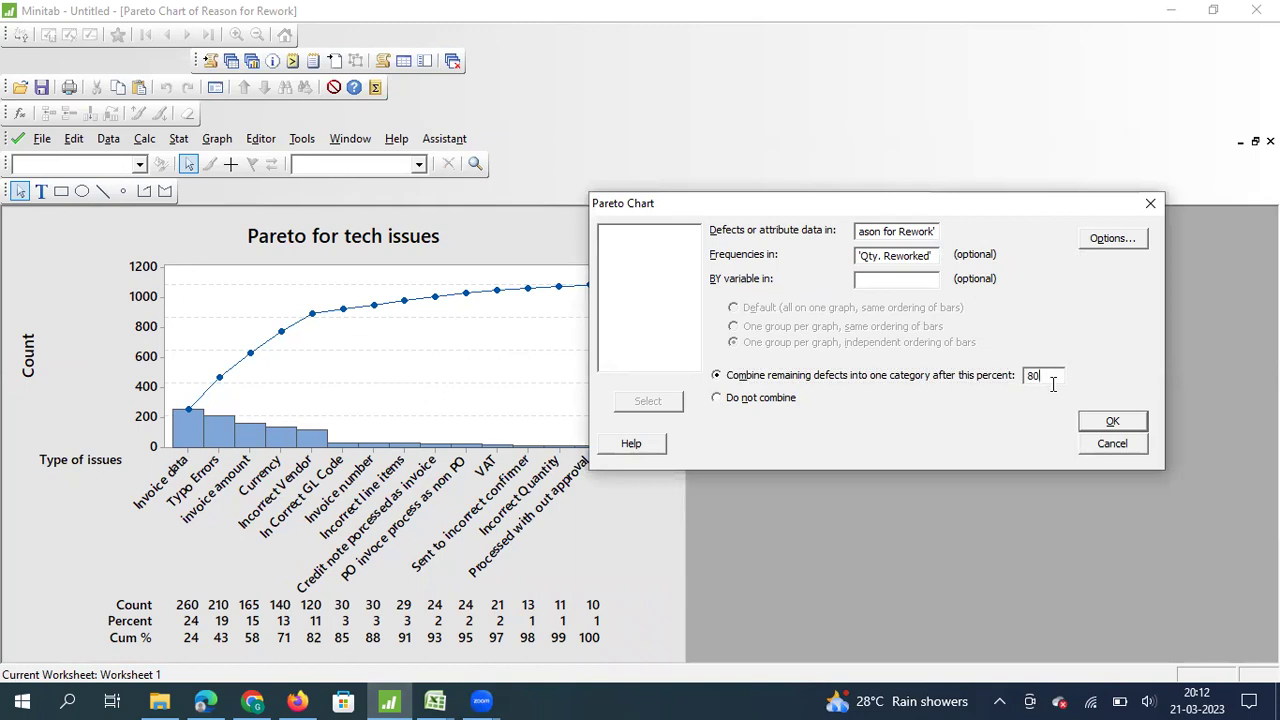
key("BackSpace")
key("BackSpace")
type("90")
left_click(1093, 424)
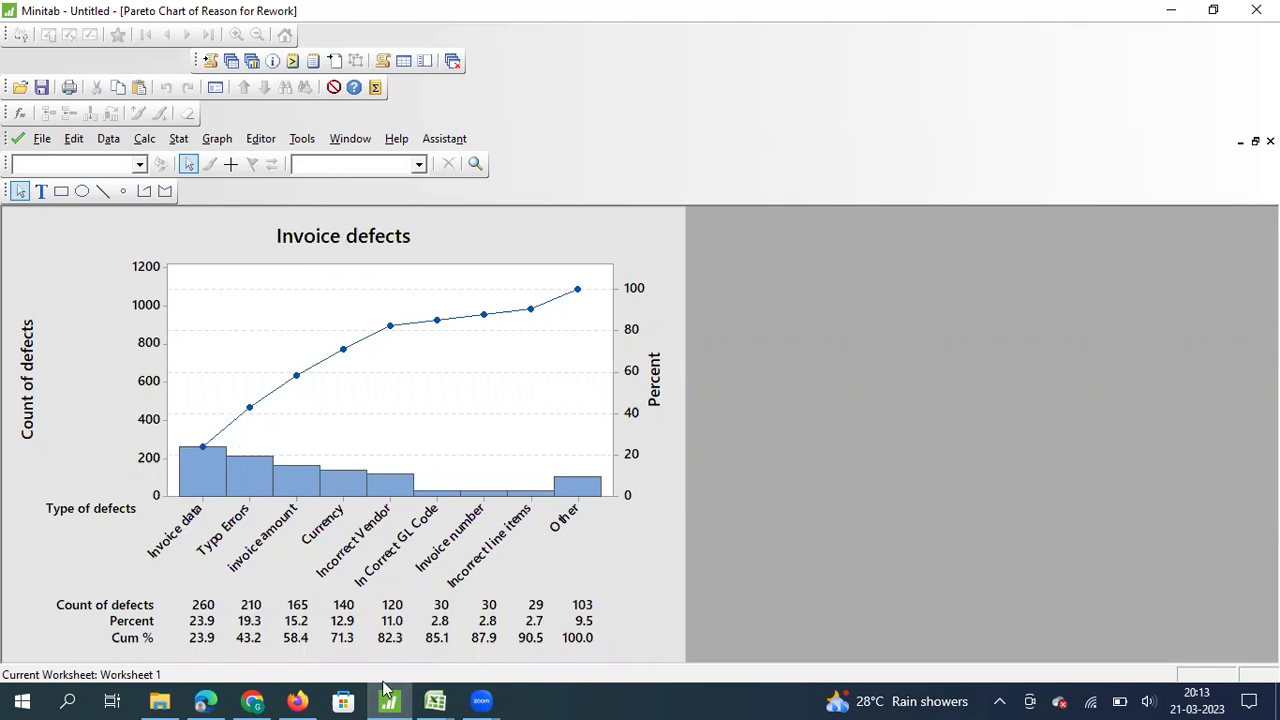
Copy the Computer Brand column, A1:A42, from the Minitab Tutorials.xlsx workbook in Excel and return to Minitab.
left_click(437, 700)
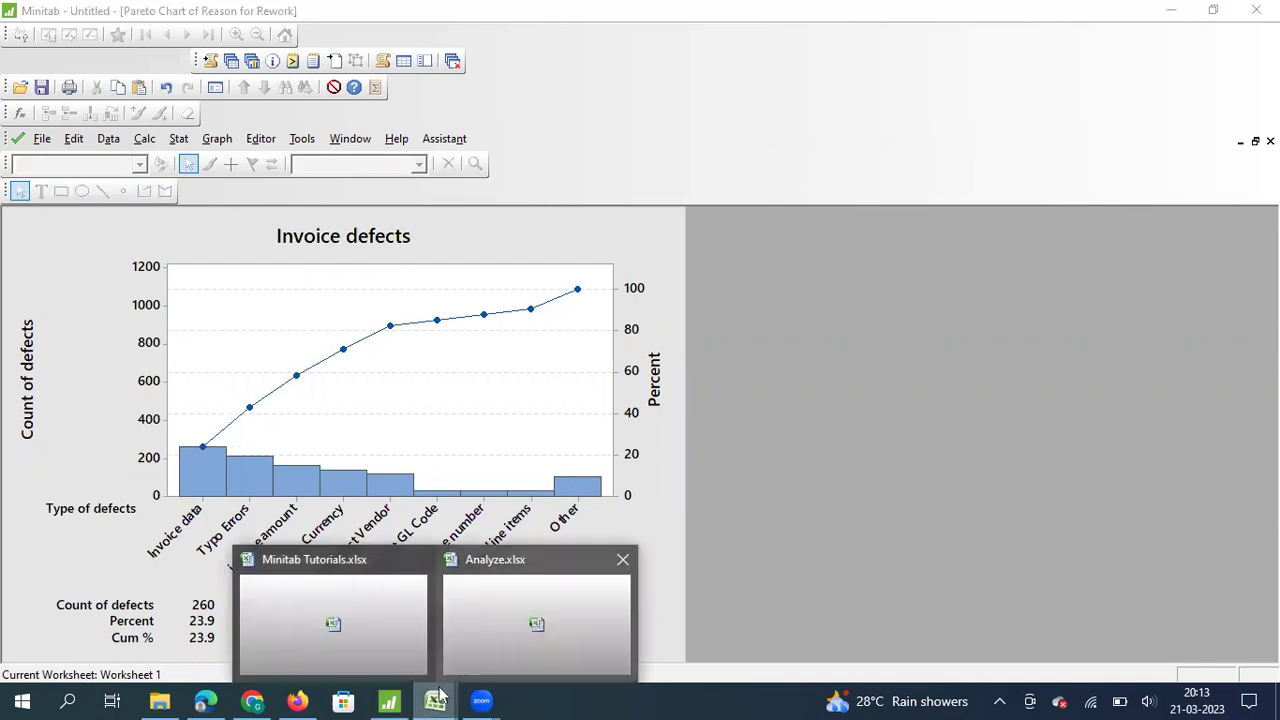
left_click(343, 627)
left_click(240, 327)
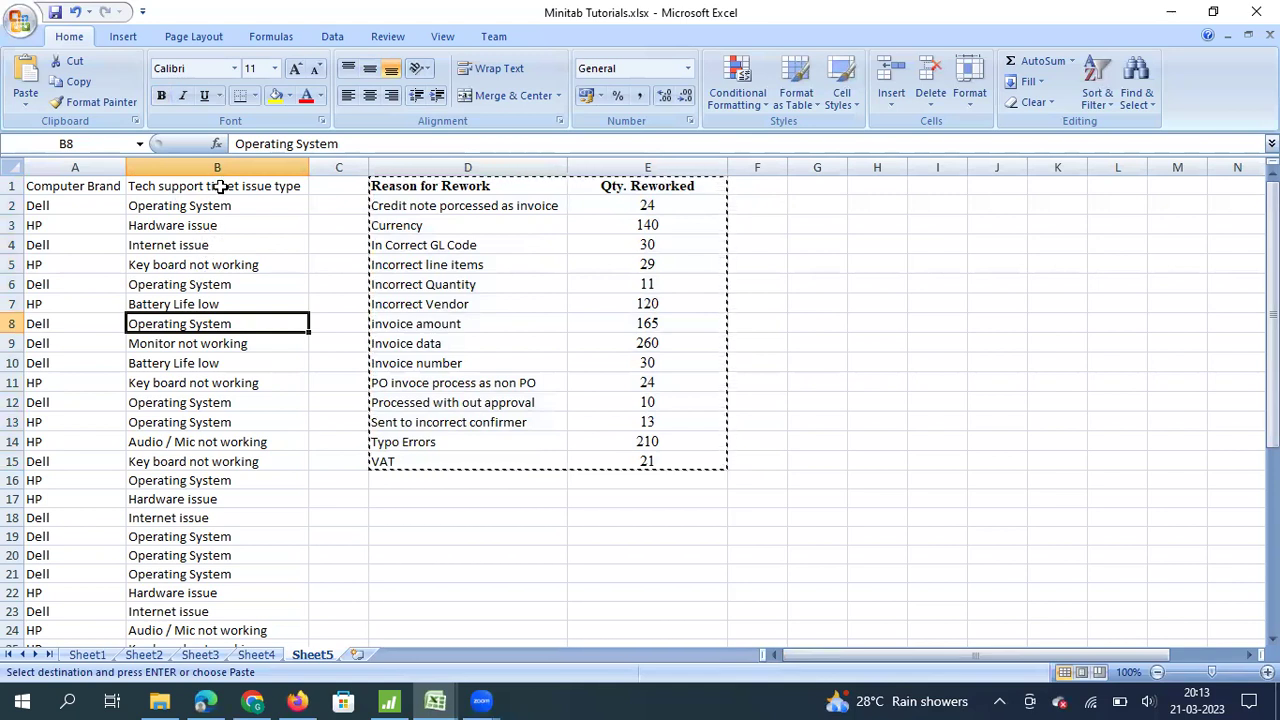
left_click(79, 188)
key("shift+Down")
key("shift+Down")
key("shift+Down")
key("shift+Down")
key("shift+Down")
key("shift+Down")
key("shift+Down")
key("shift+Down")
key("shift+Down")
key("shift+Down")
key("shift+Down")
key("shift+Down")
key("shift+Down")
key("shift+Down")
key("shift+Down")
key("shift+Down")
key("shift+Down")
key("shift+Down")
key("shift+Down")
key("shift+Down")
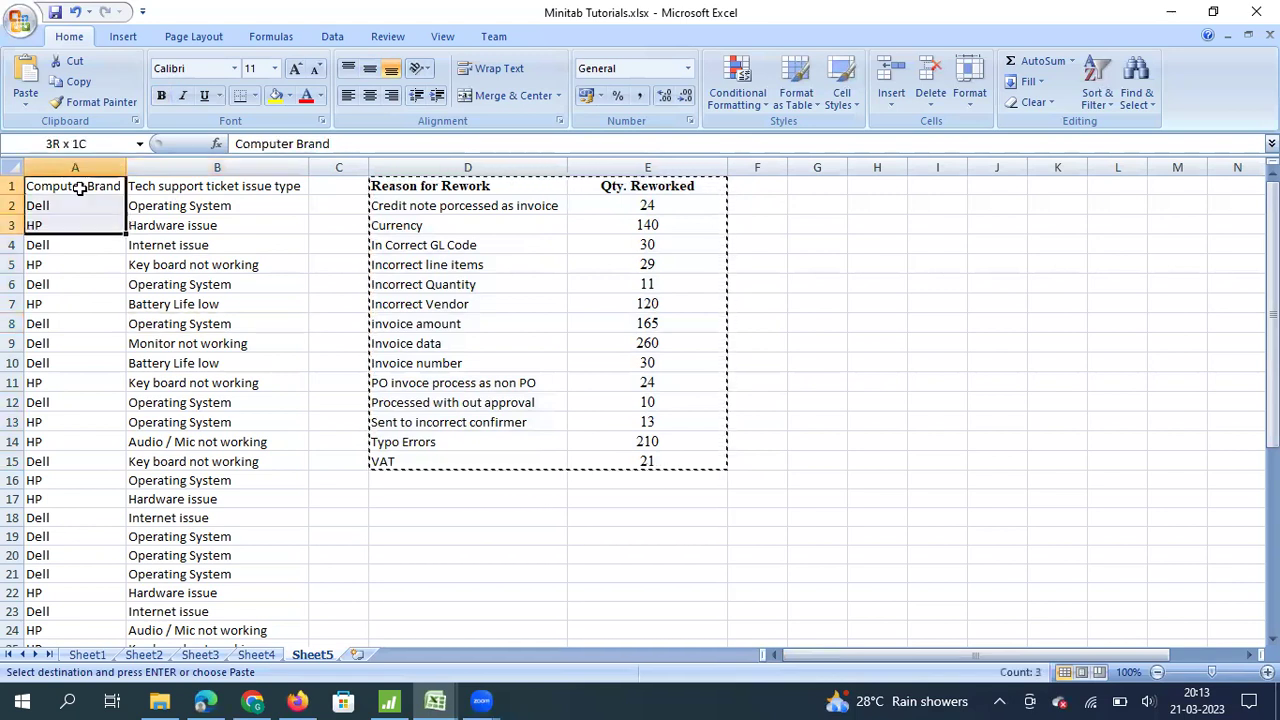
key("shift+Down")
key("shift+Down")
key("shift+Down")
key("shift+Down")
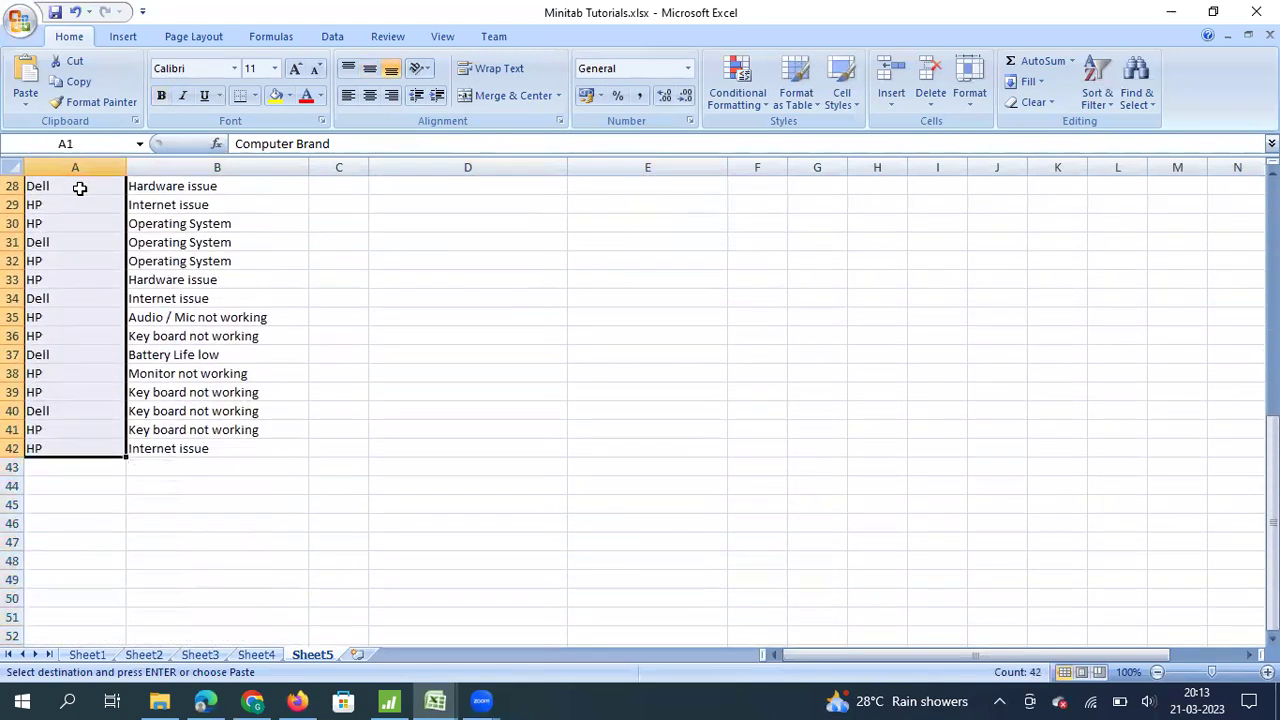
key("ctrl+Home")
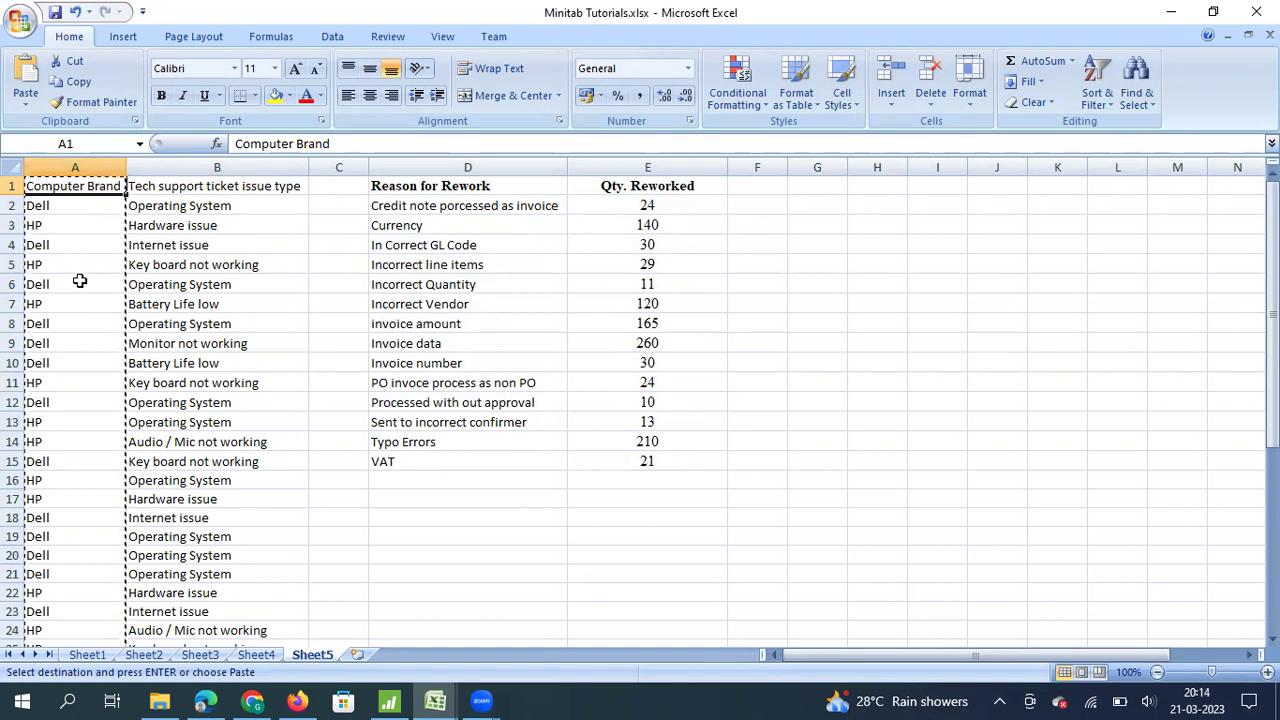
left_click(389, 700)
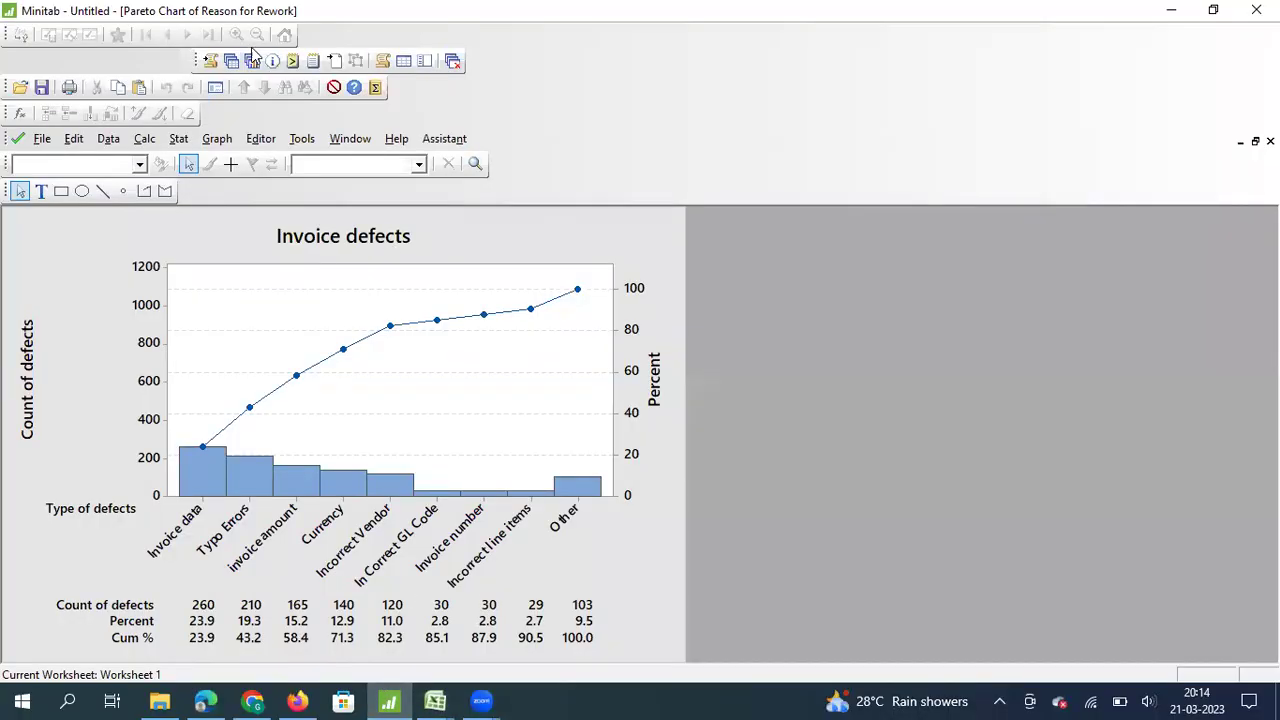
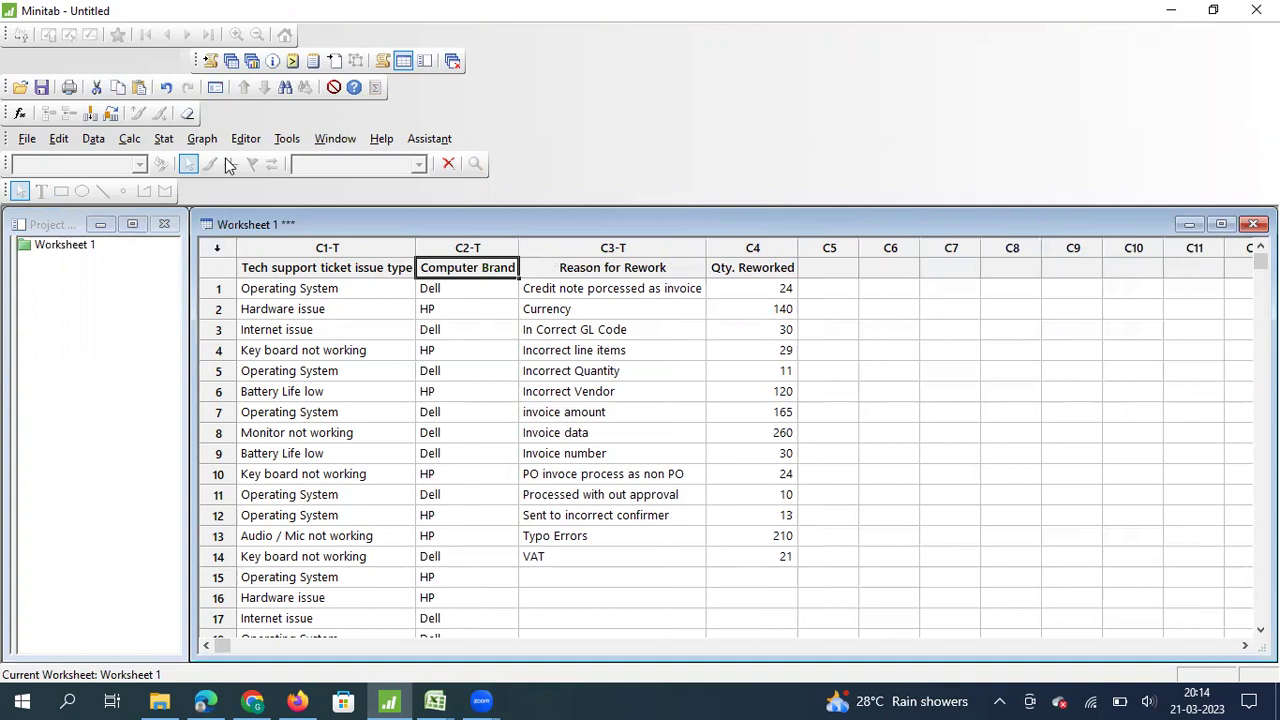
Set up a Pareto chart of Tech support ticket issue type with no frequencies column and Computer Brand as the BY variable.
left_click(163, 139)
left_click(163, 139)
left_click(201, 139)
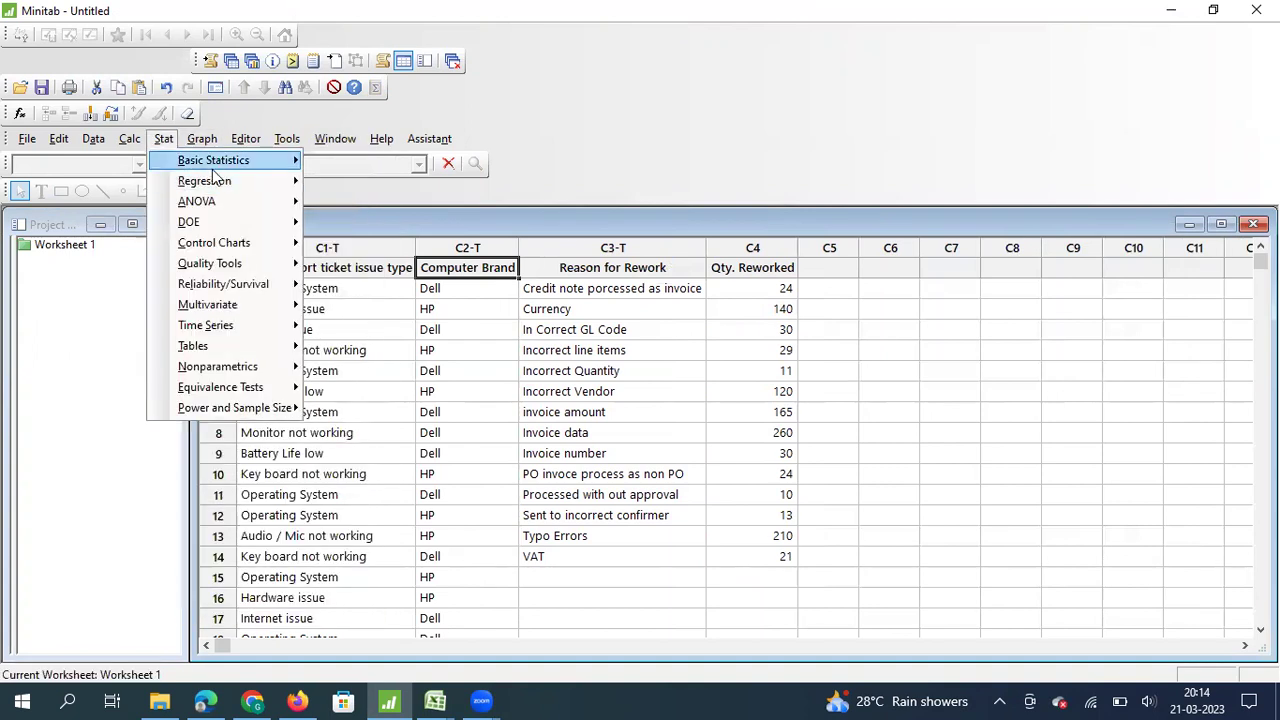
mouse_move(231, 268)
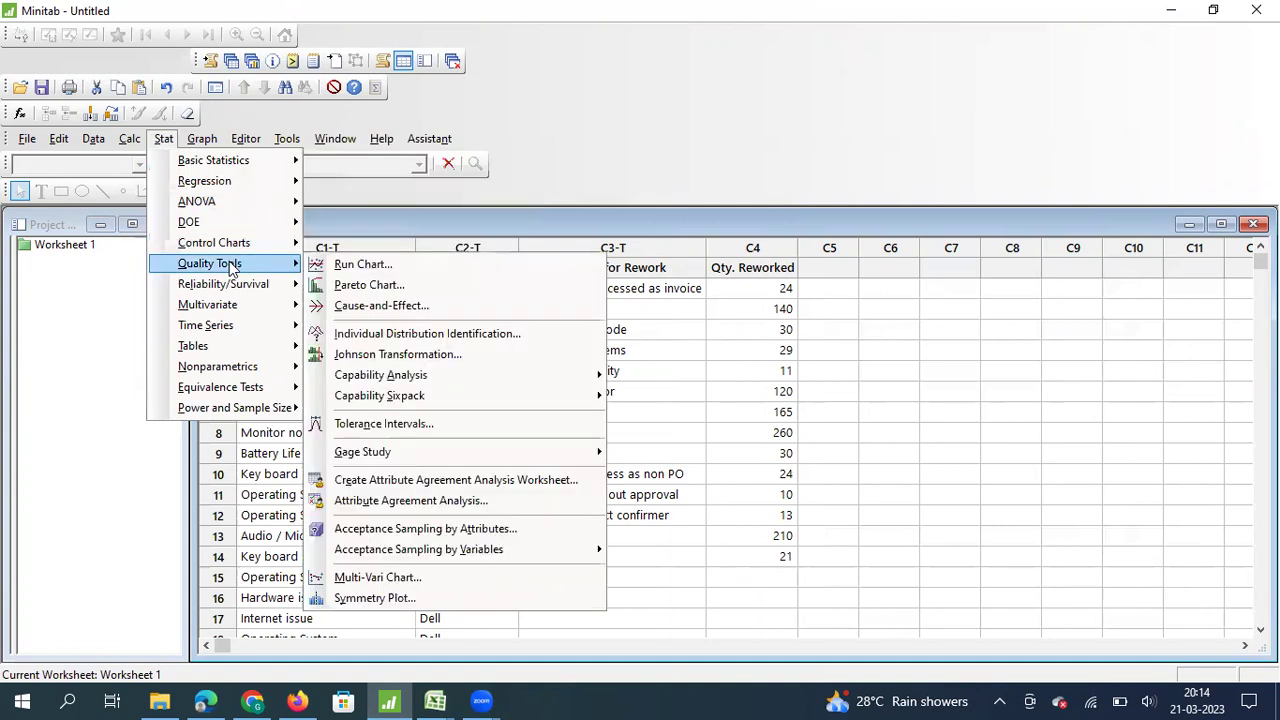
left_click(418, 290)
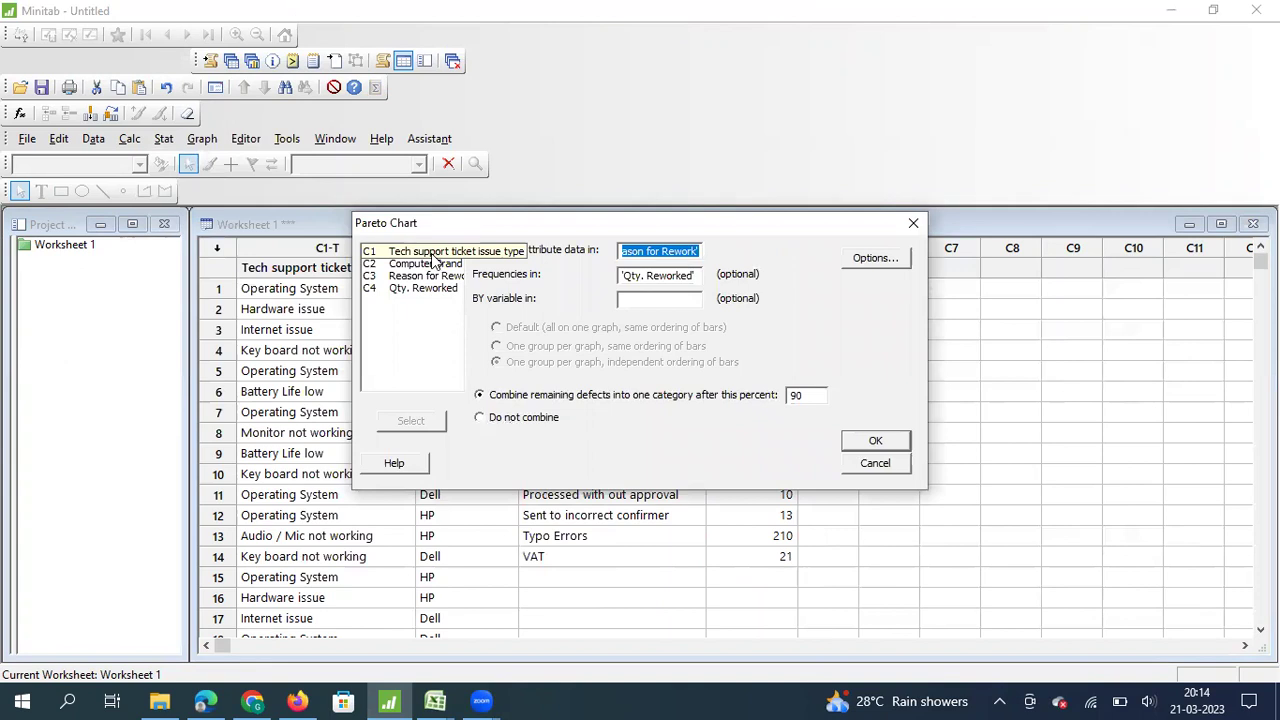
double_click(434, 253)
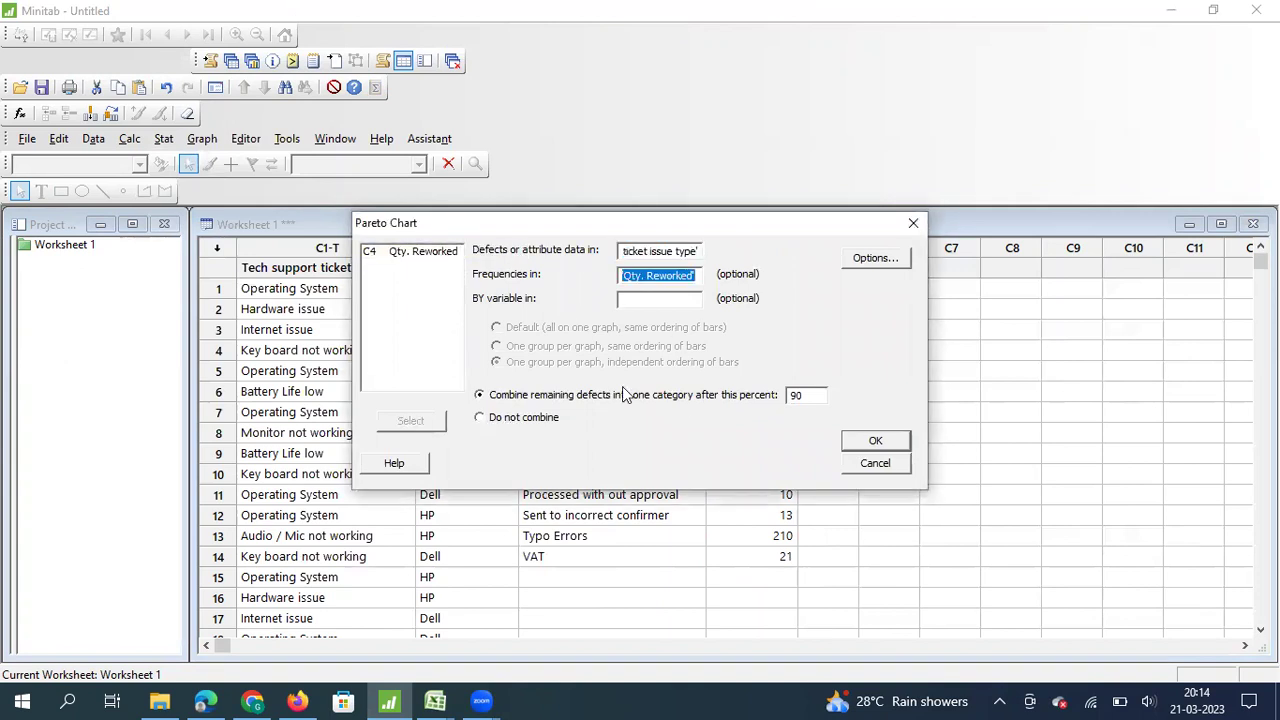
key("Delete")
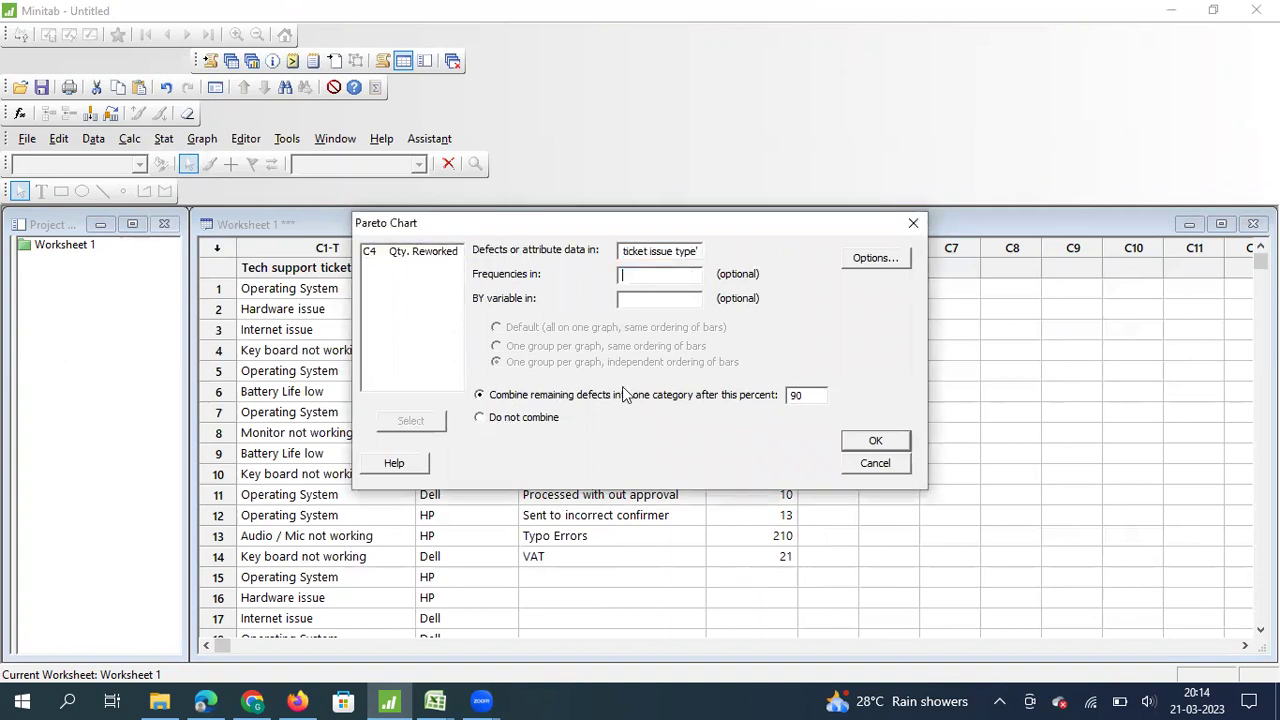
left_click(665, 300)
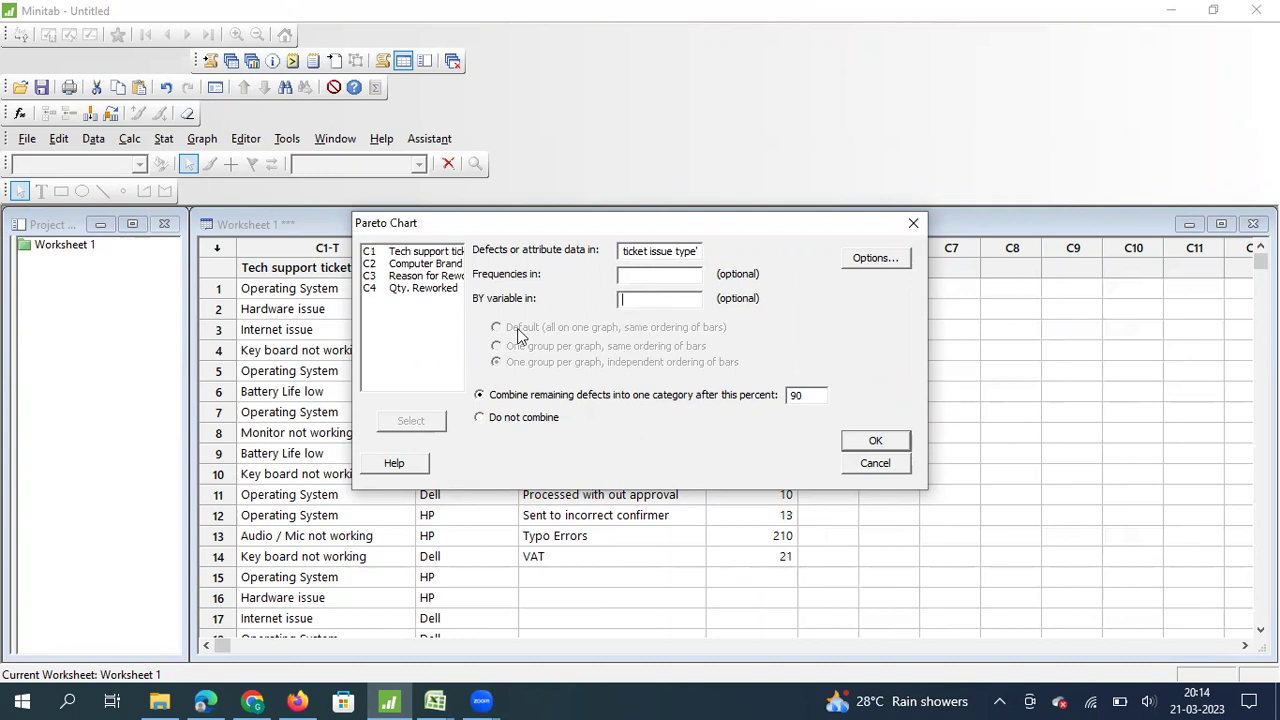
double_click(437, 265)
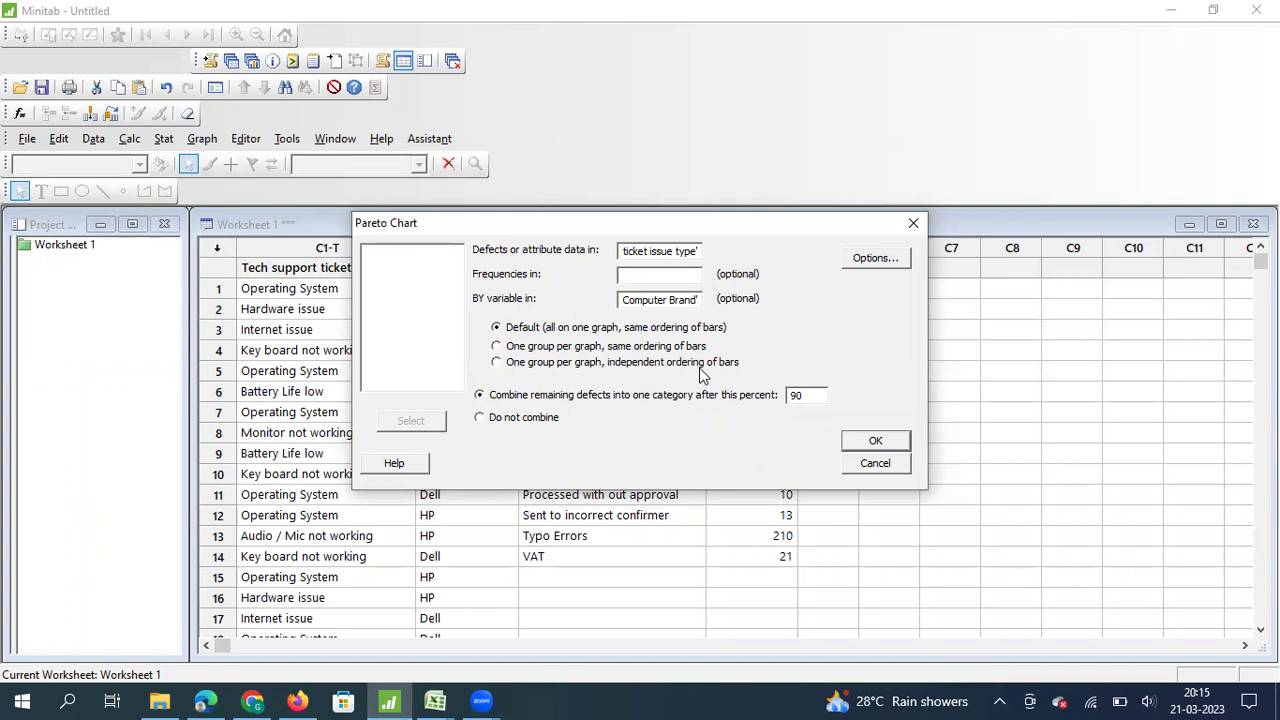
Title the Pareto chart "tech support issue" and label its X axis "Type of issues" and Y axis "Count".
left_click(897, 259)
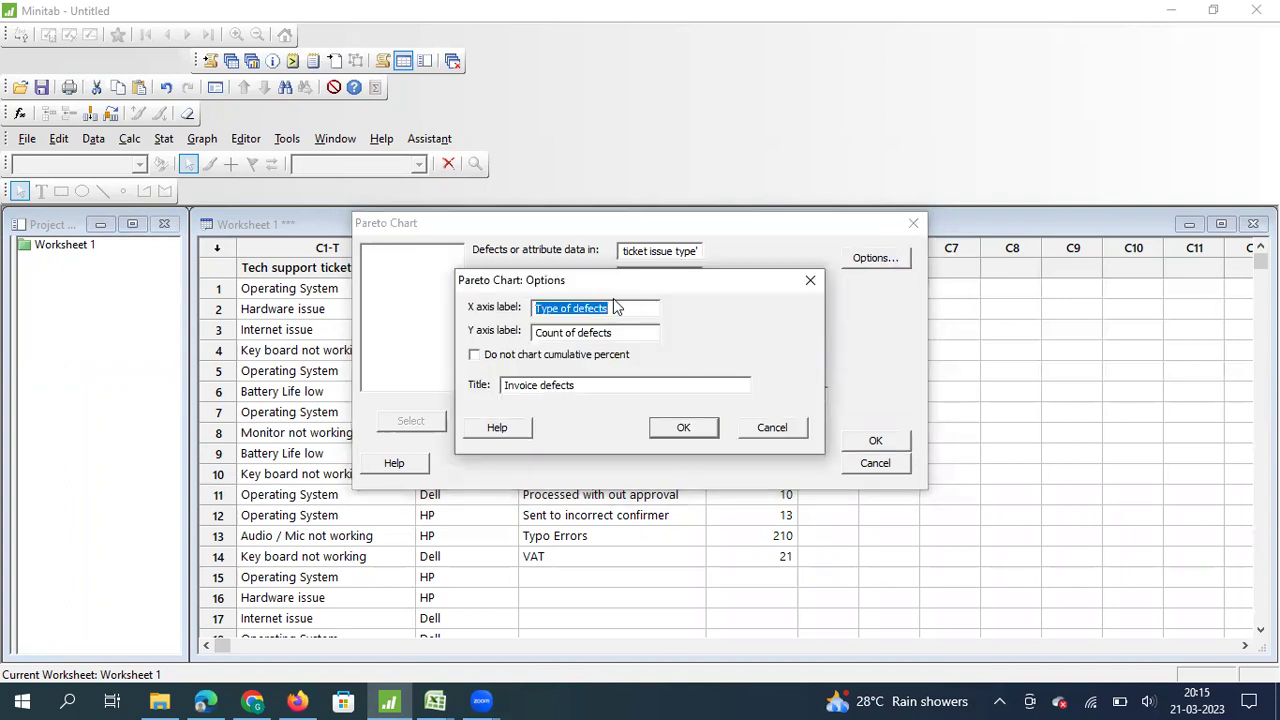
type("T")
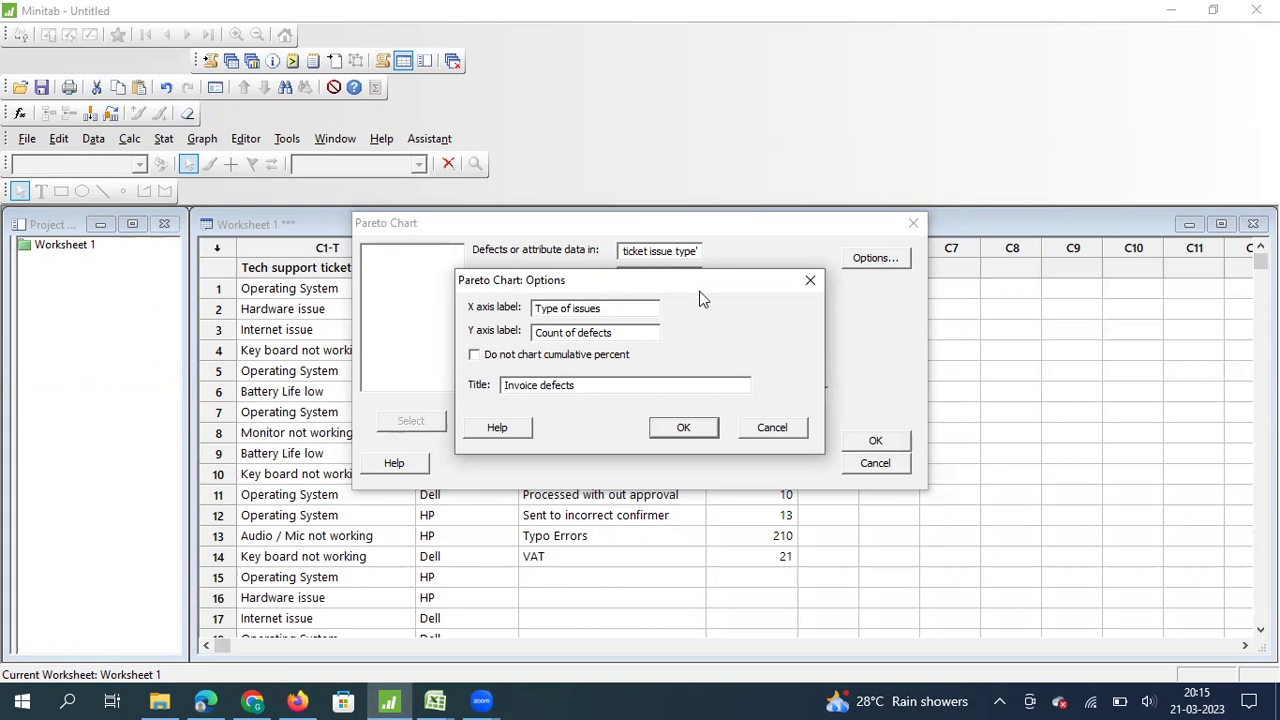
key("Tab")
key("BackSpace")
key("Tab")
type("te")
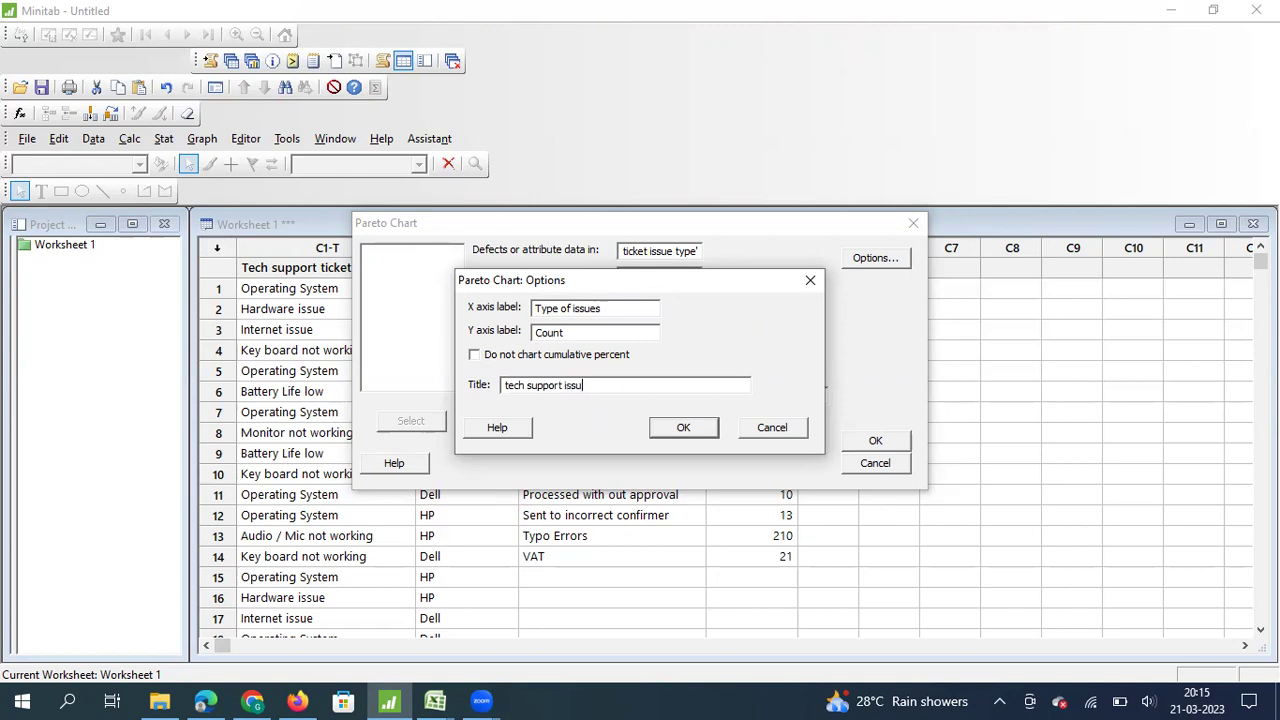
left_click(680, 428)
Generate the by-brand Pareto chart on one graph without combining defects, and maximize its graph window.
left_click(480, 418)
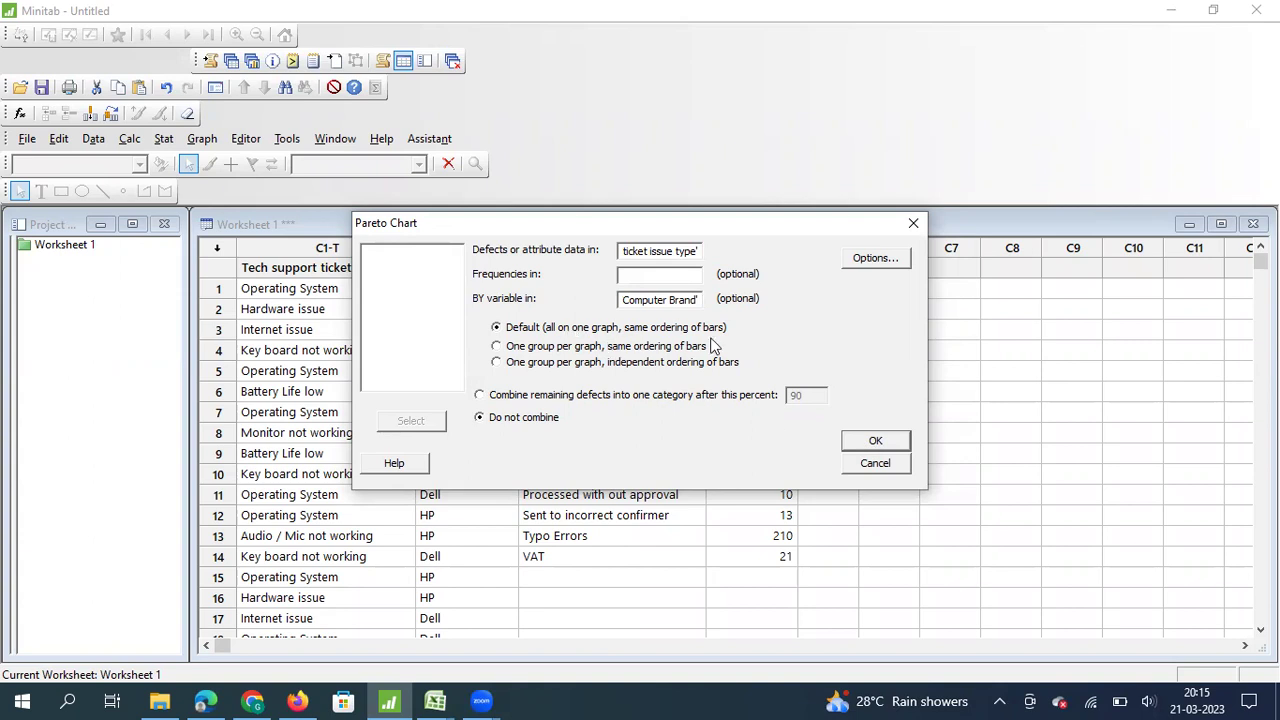
left_click(875, 443)
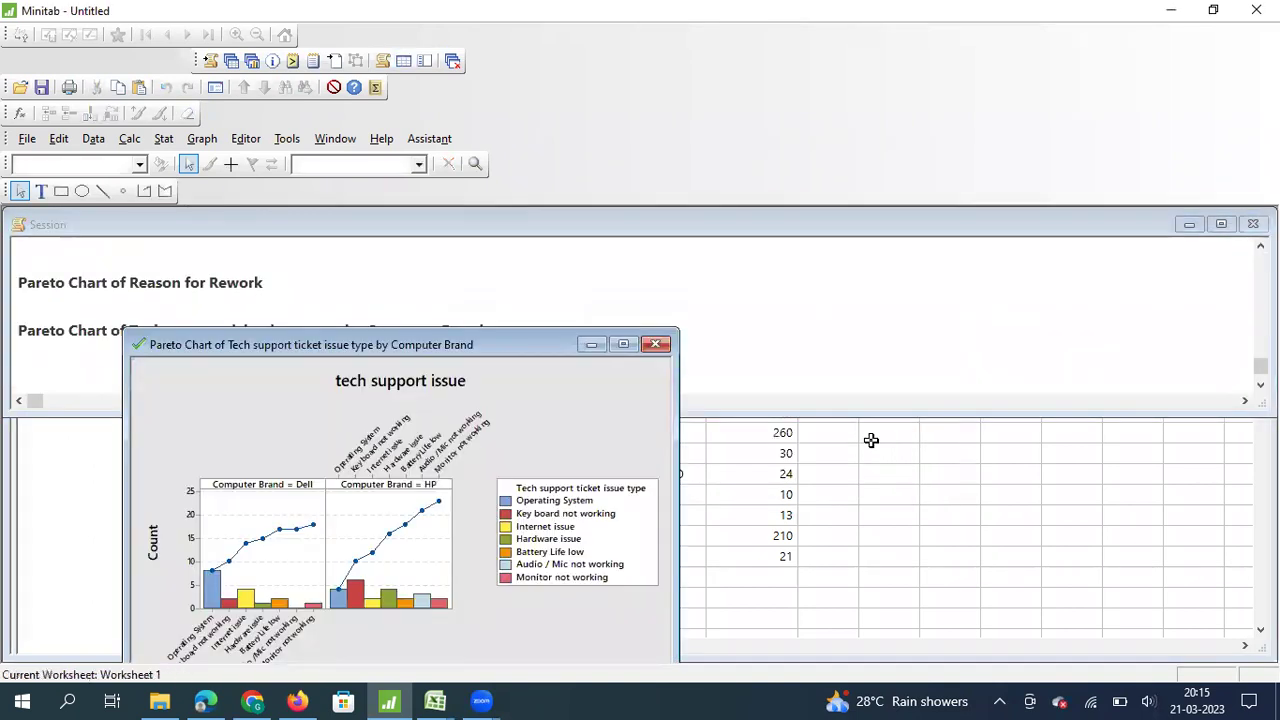
left_click(623, 344)
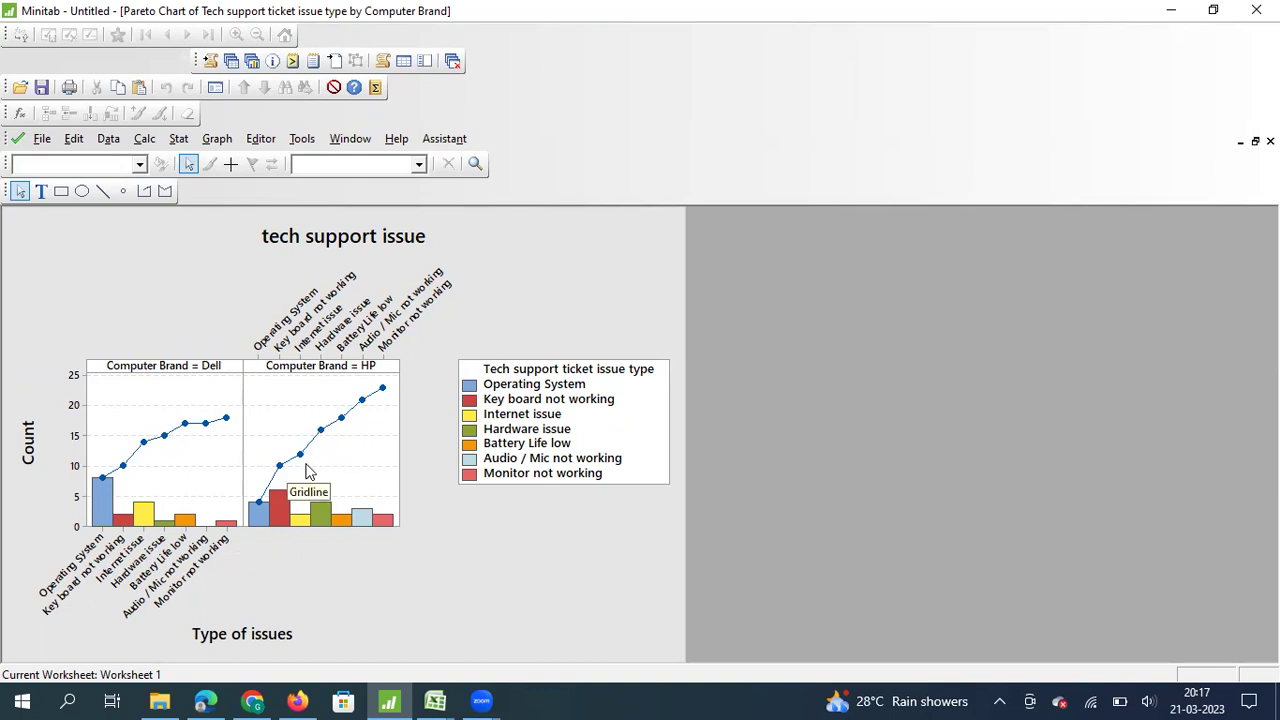
Regenerate the Pareto chart with one group per graph and the same ordering of bars, and display the Dell graph.
key("ctrl+e")
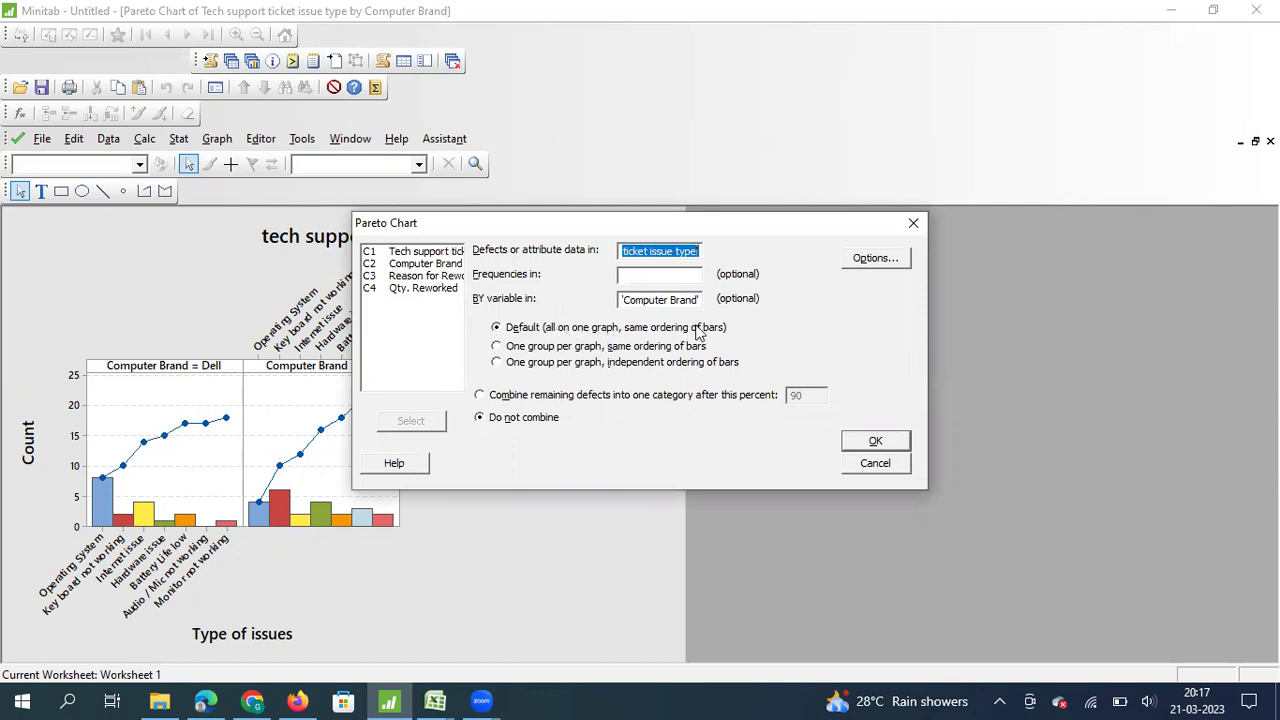
left_click(497, 347)
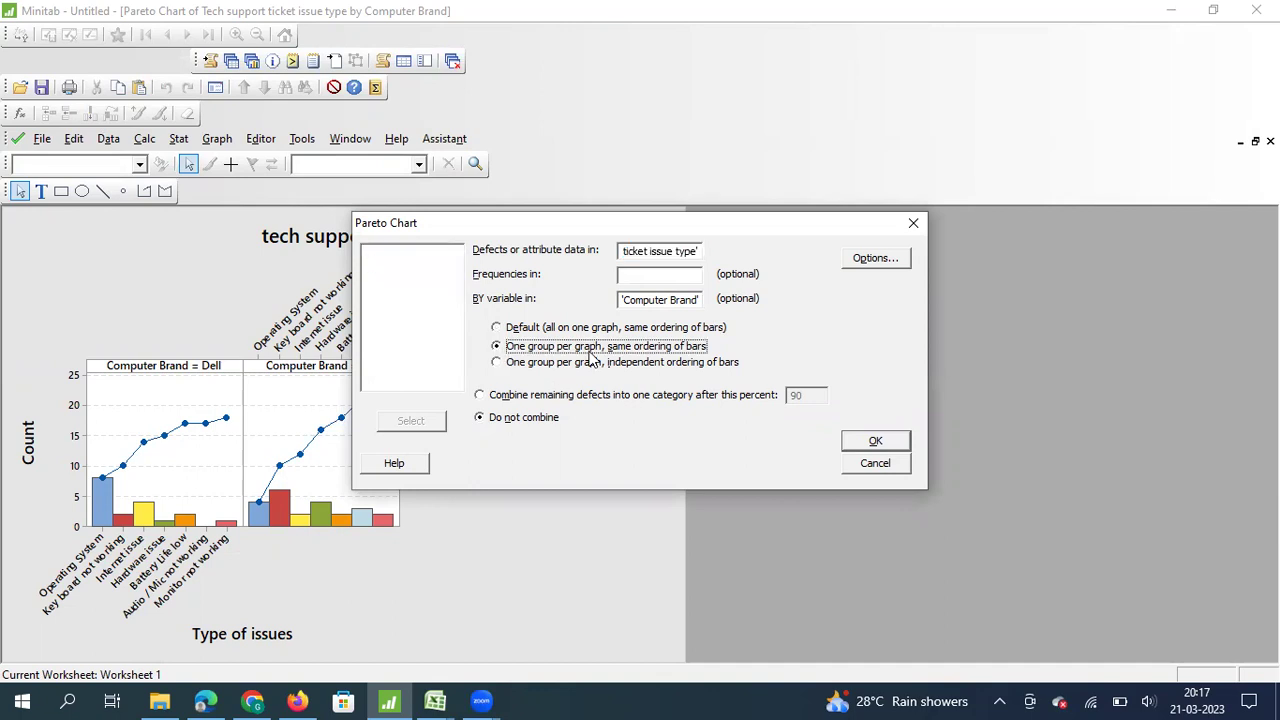
left_click(872, 441)
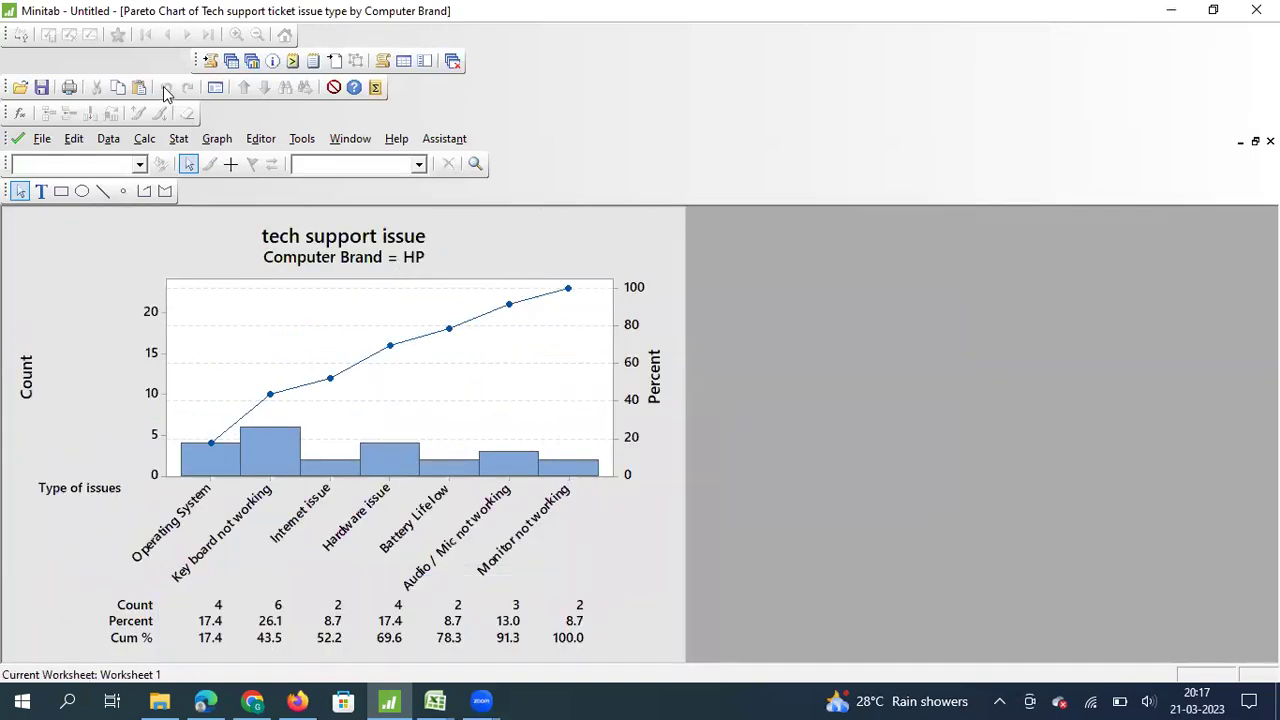
left_click(251, 61)
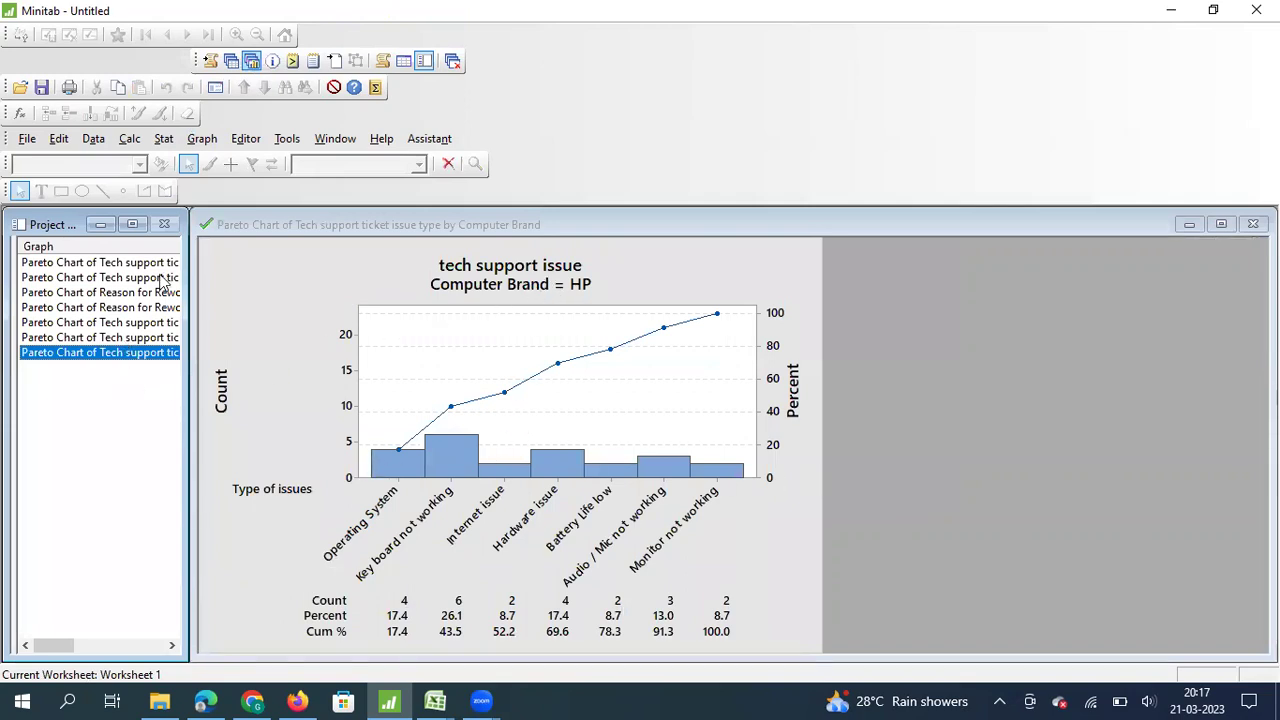
left_click(118, 338)
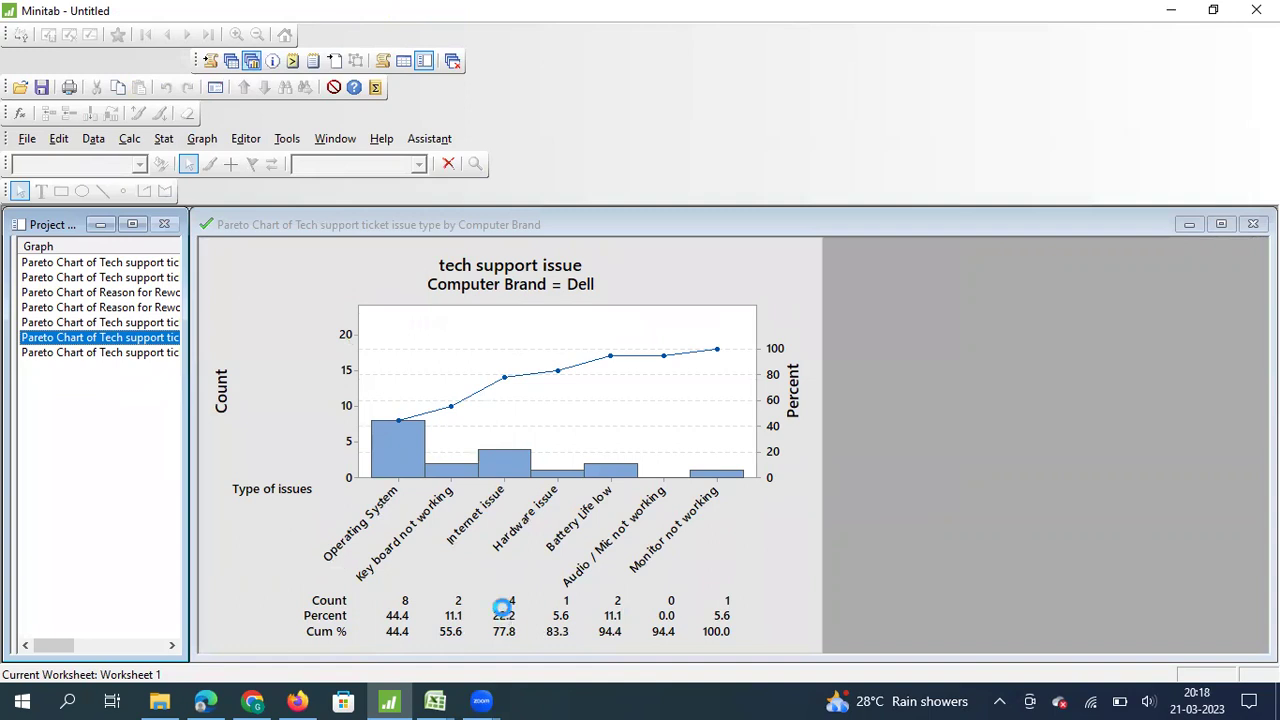
Regenerate the Pareto charts with one group per graph and independent ordering of bars, and display the new Dell graph.
key("ctrl+e")
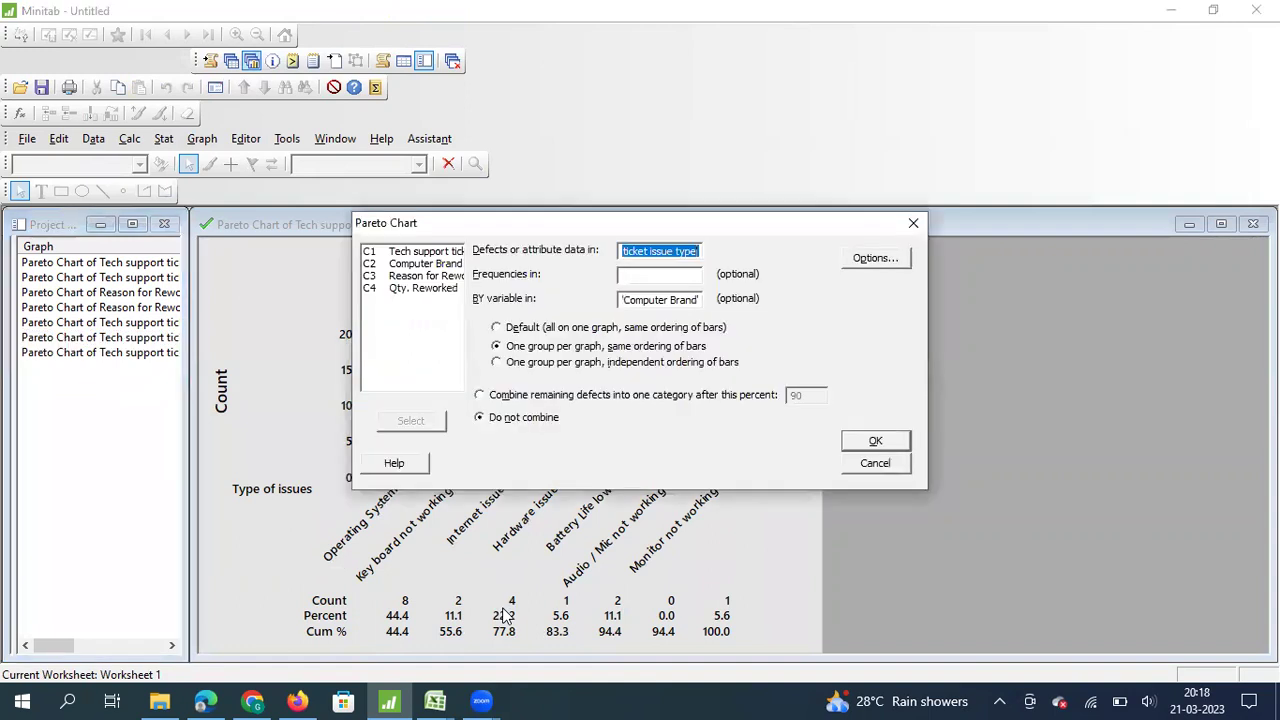
left_click(497, 363)
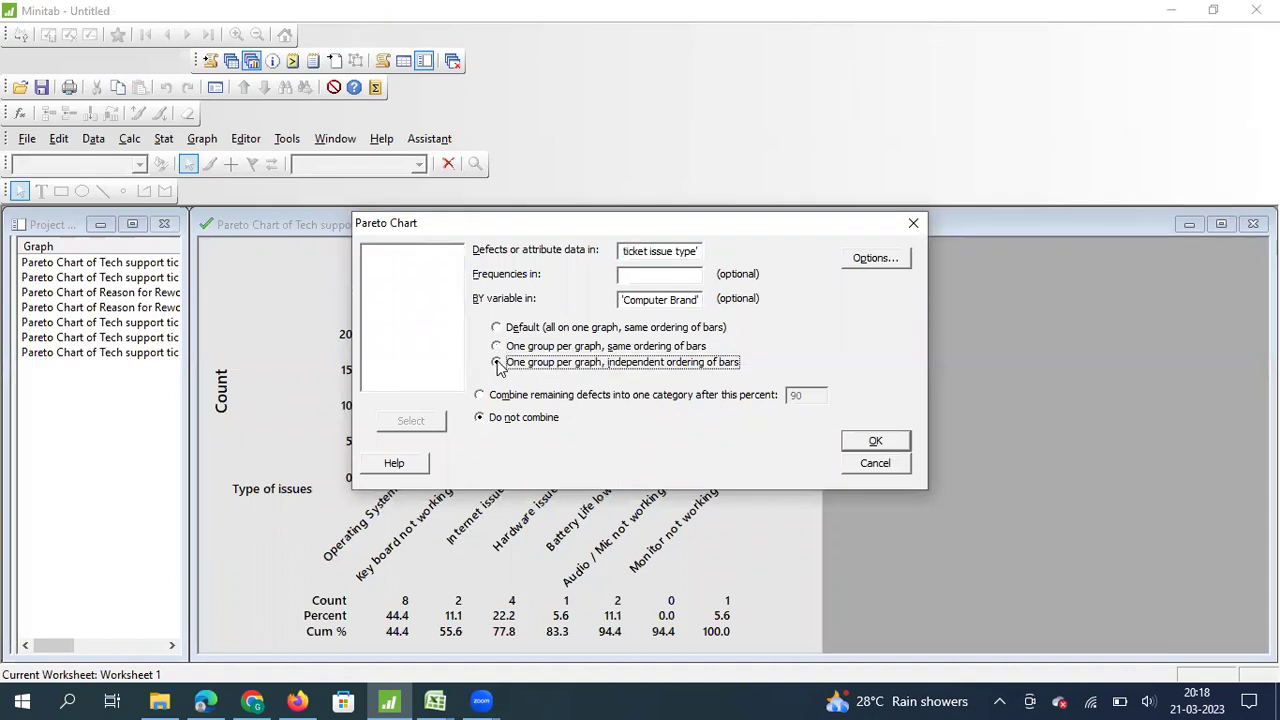
left_click(875, 443)
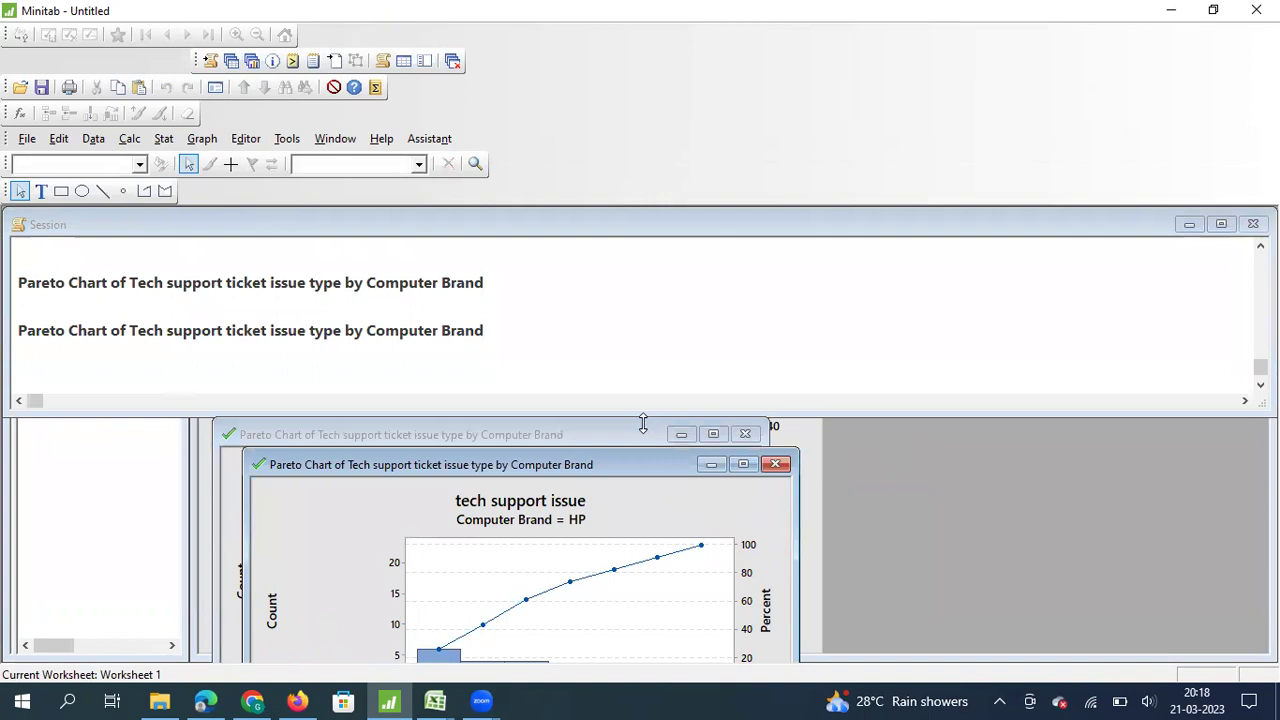
left_click(252, 62)
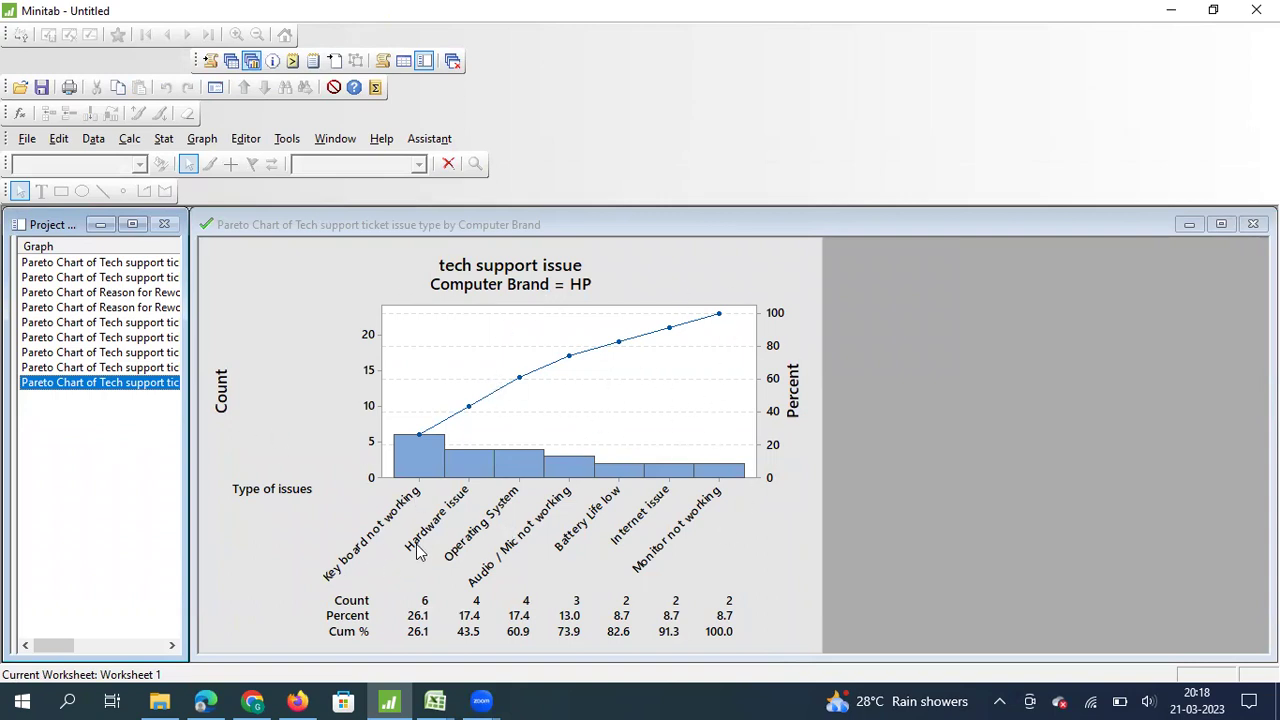
left_click(141, 367)
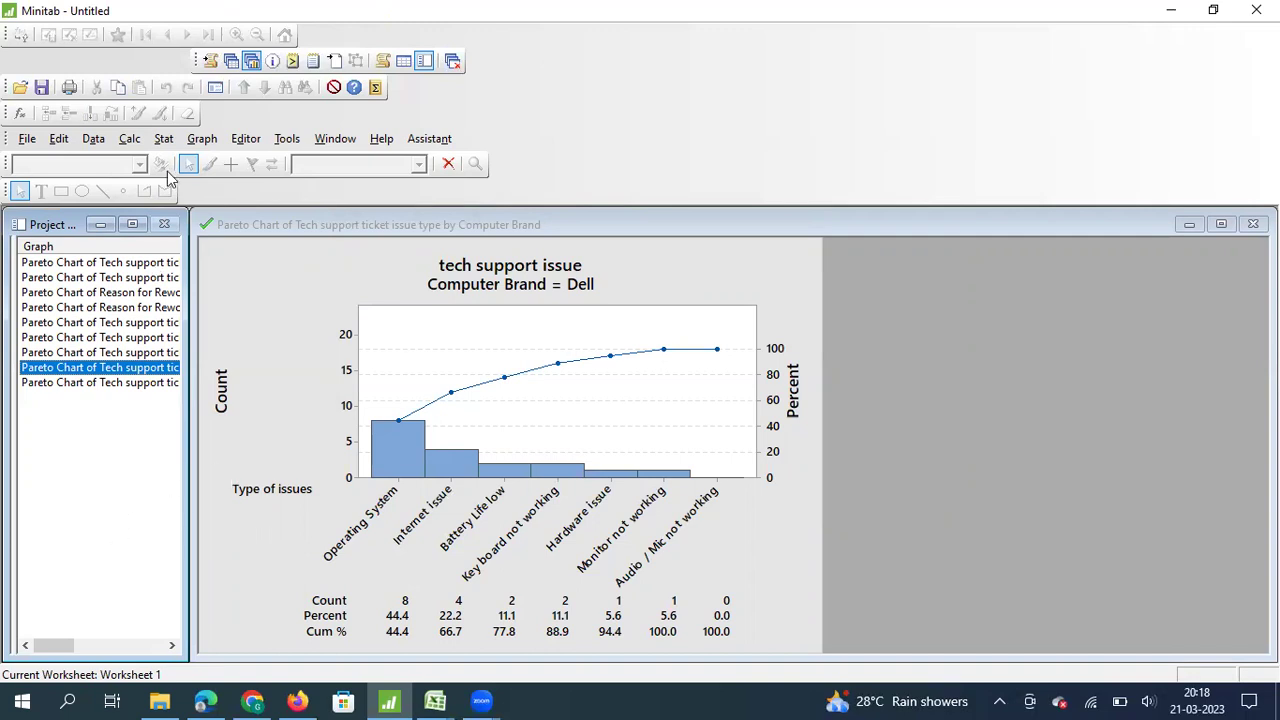
left_click(163, 139)
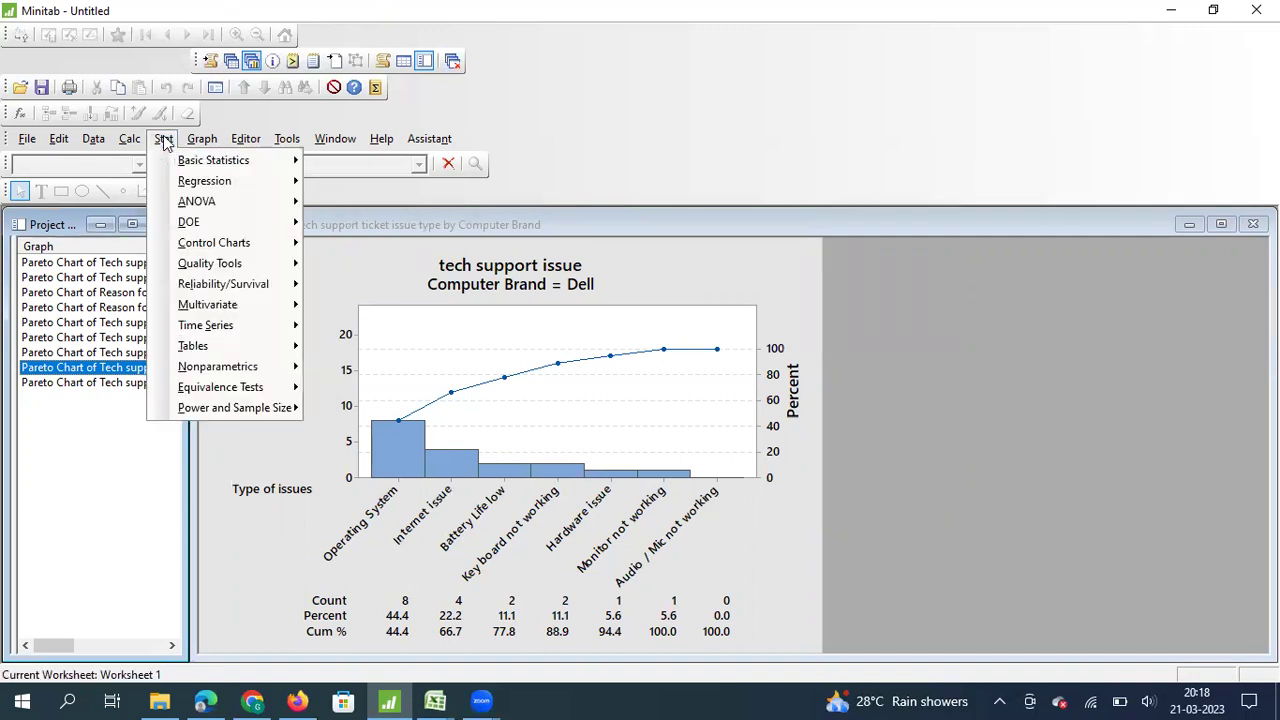
left_click(252, 557)
key("ctrl+e")
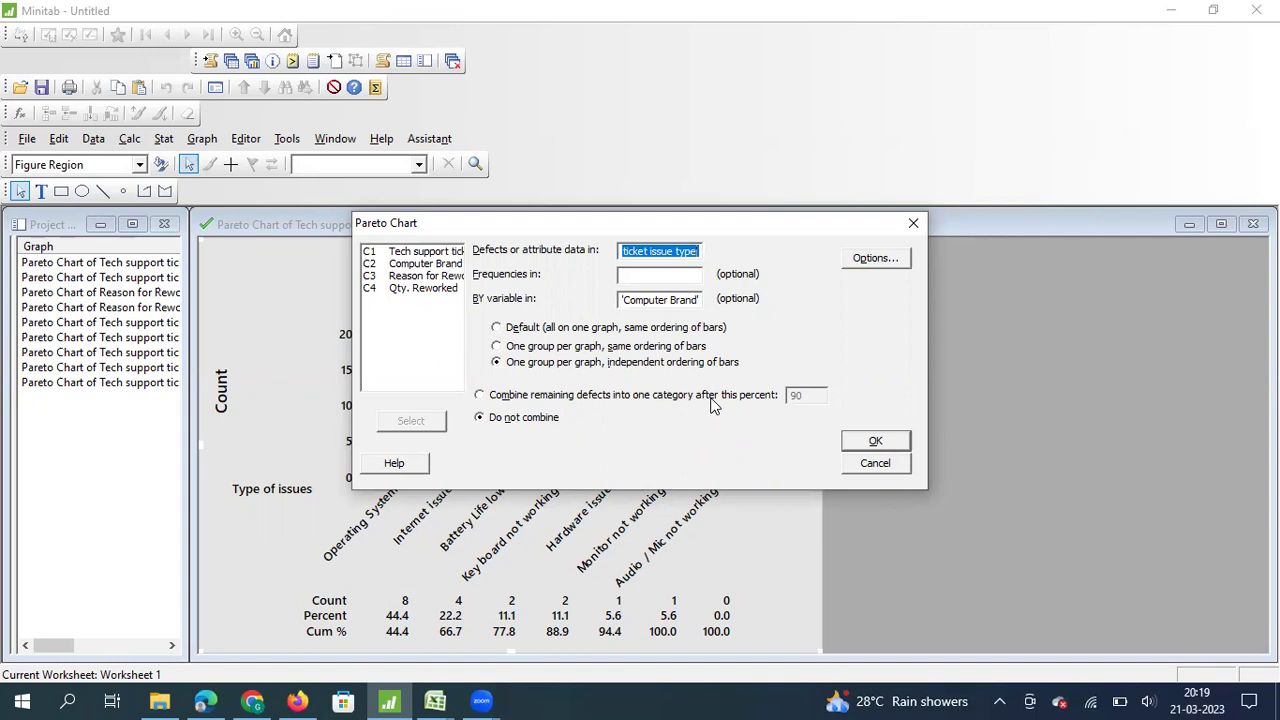
left_click(479, 395)
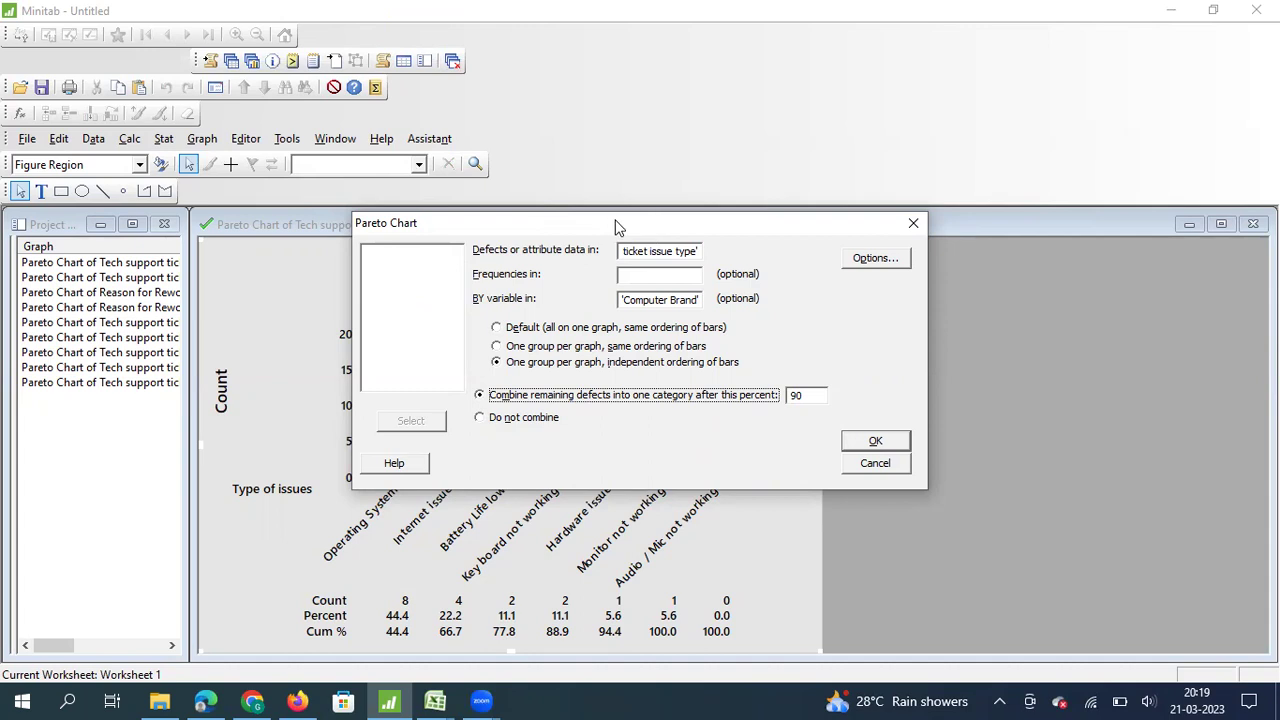
left_click_drag(617, 227, 982, 229)
left_click(845, 420)
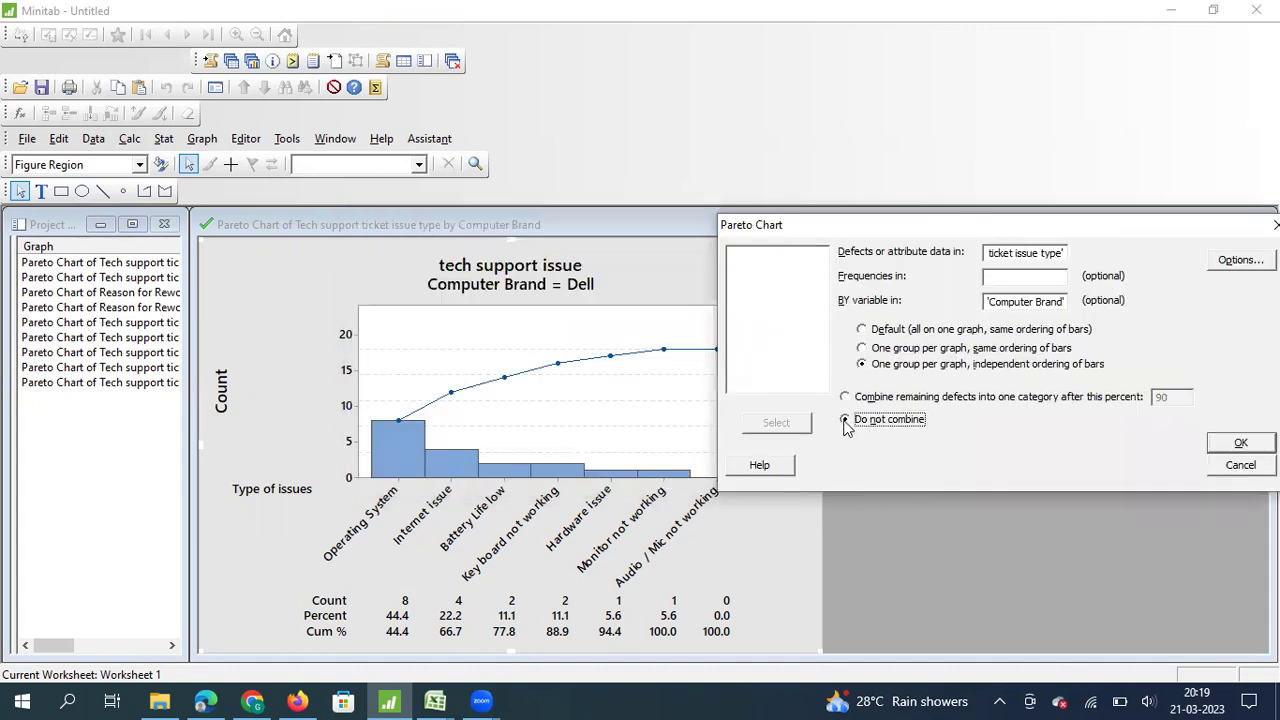
left_click_drag(971, 224, 704, 222)
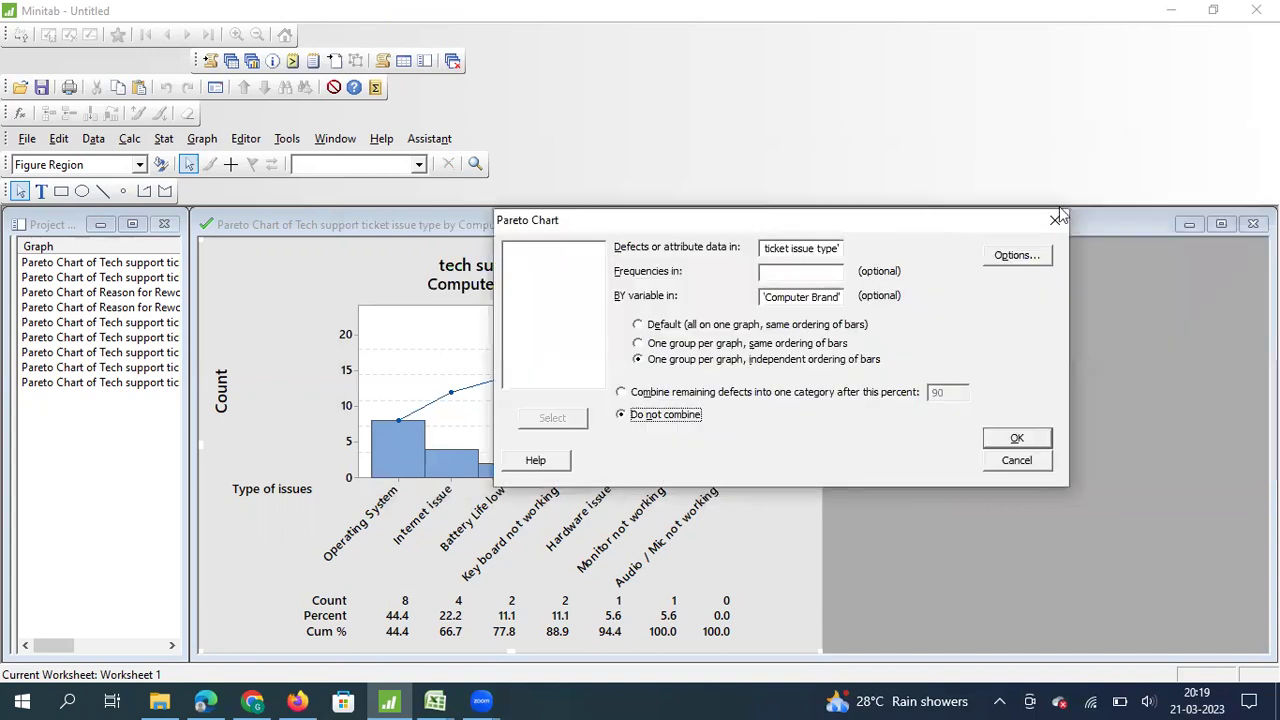
left_click(1056, 221)
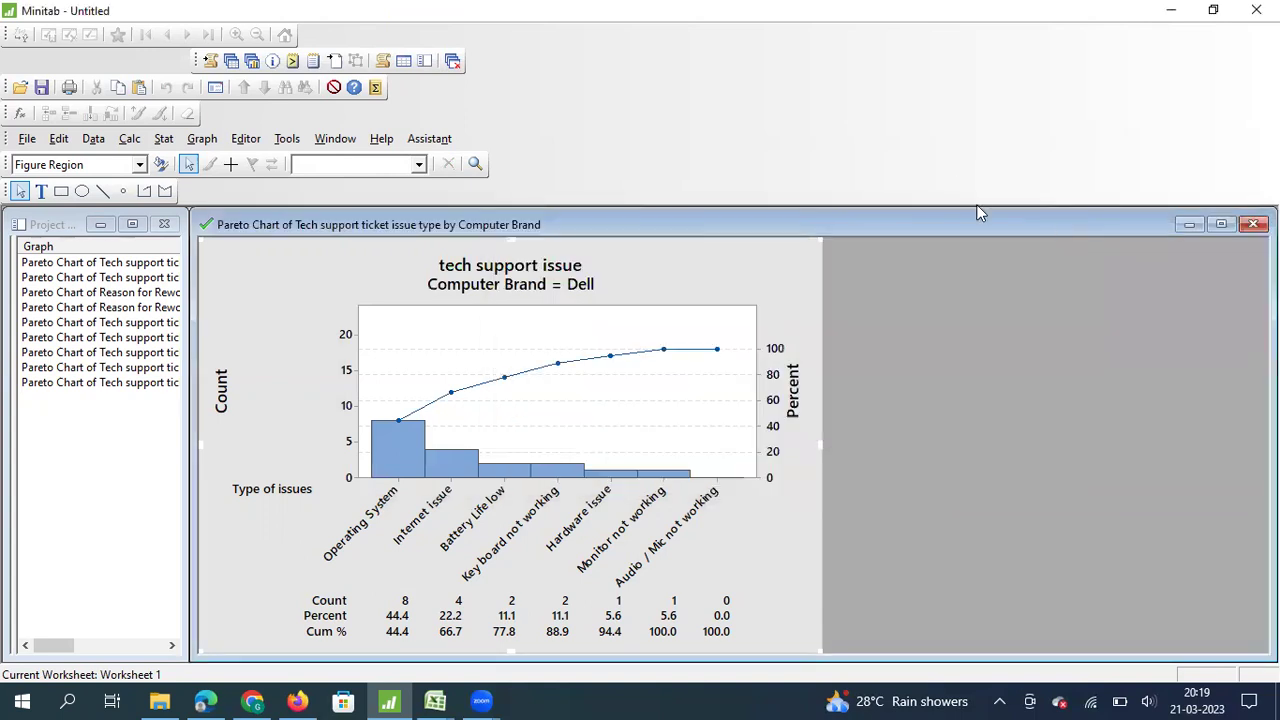